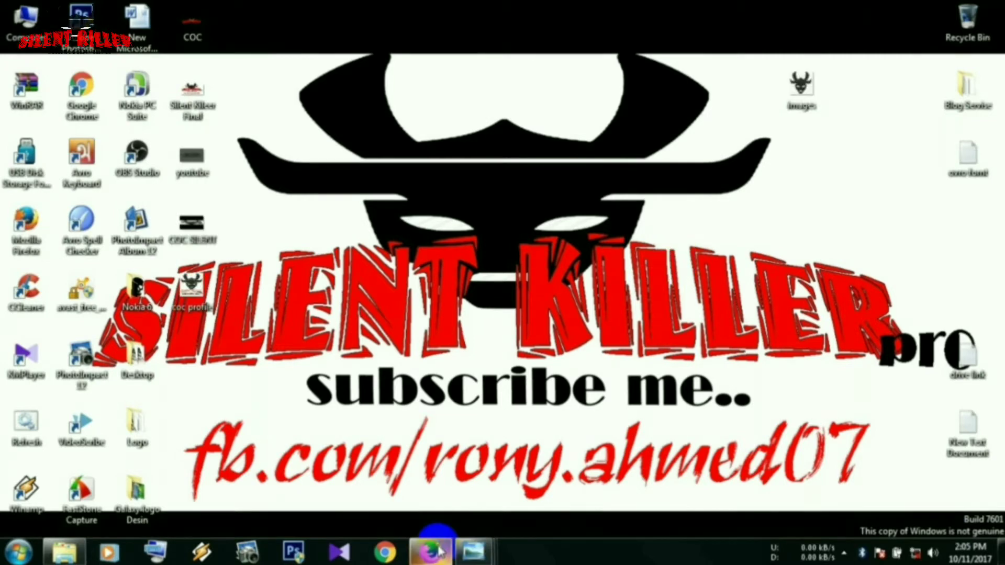
- View the Silent Killer COC channel in Firefox, then open the saved banner image in Photo Viewer
click(432, 547)
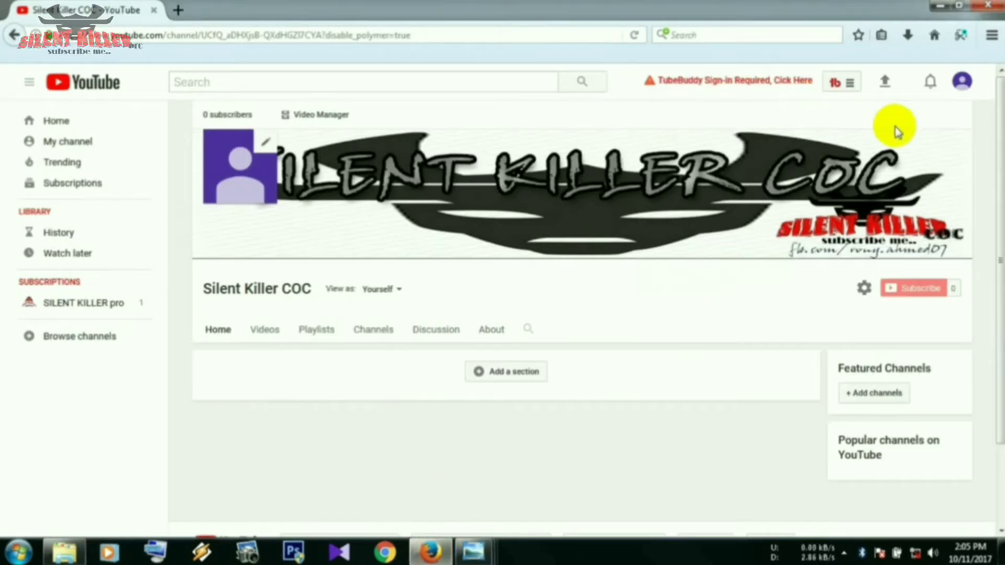
mouse_move(550, 188)
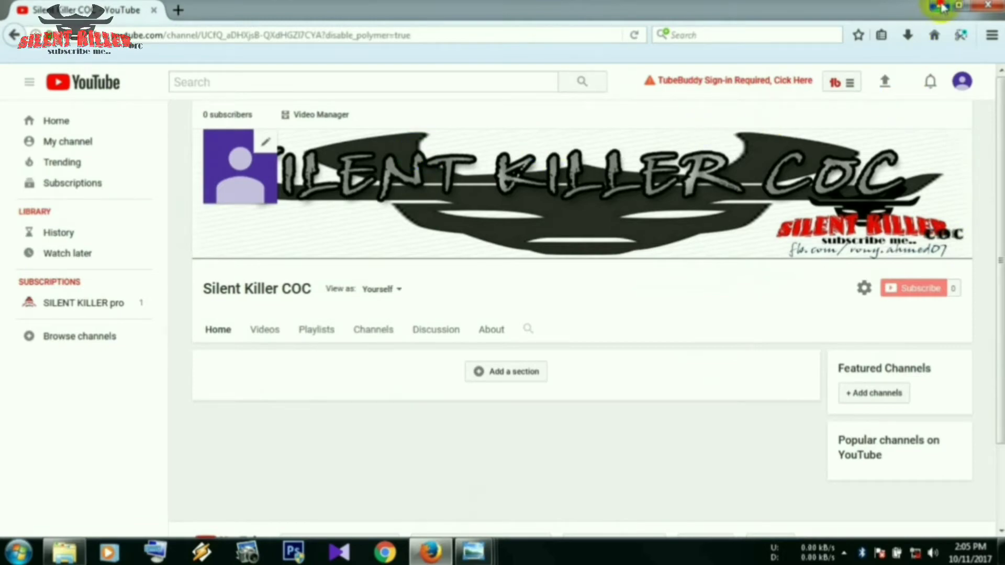
click(940, 7)
double_click(191, 217)
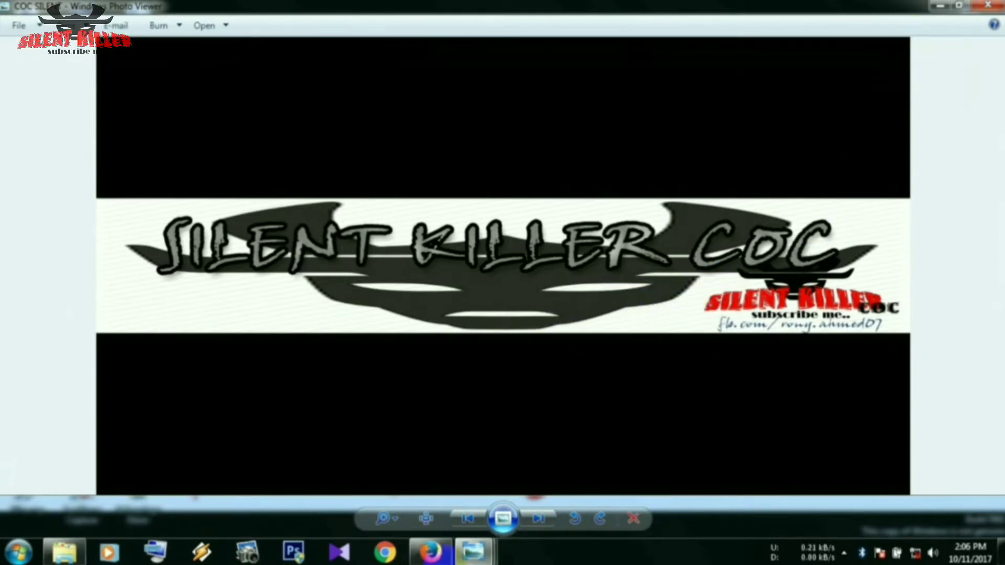
- Close the banner preview and bring Photoshop to the front
click(429, 554)
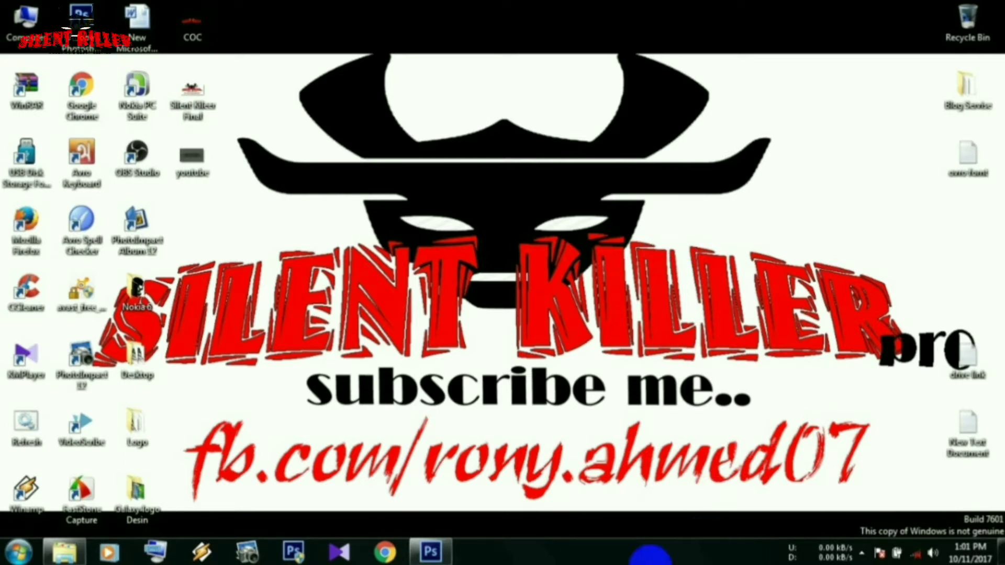
click(440, 552)
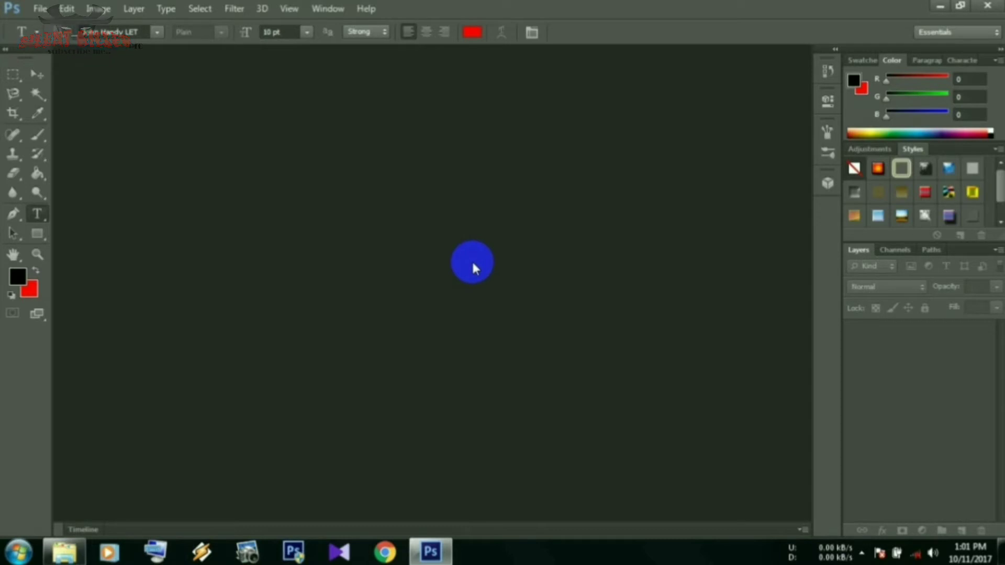
- Create a new 2560 × 1440 px, 8-bit document with a transparent background
click(41, 9)
click(57, 24)
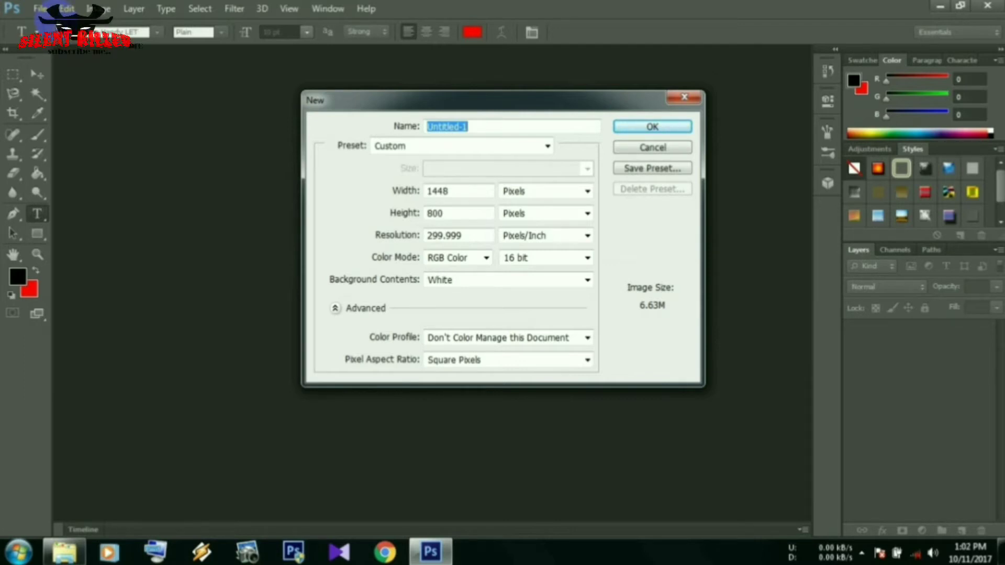
click(465, 190)
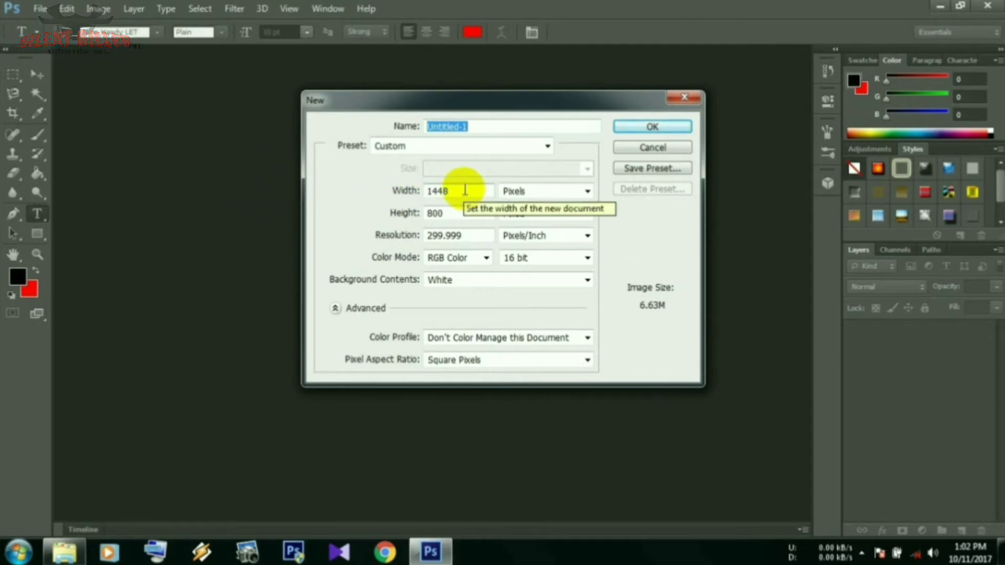
click(402, 191)
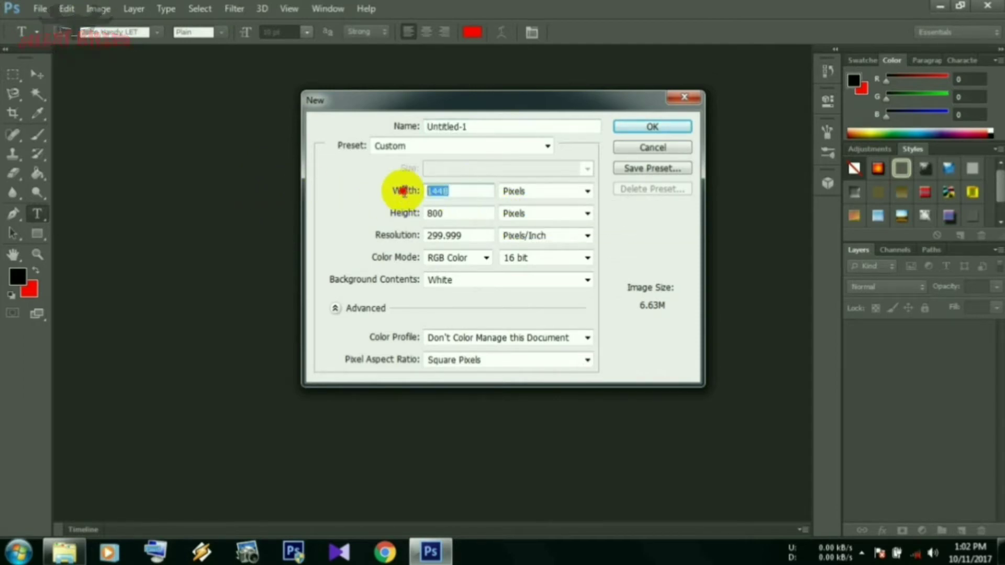
text(2)
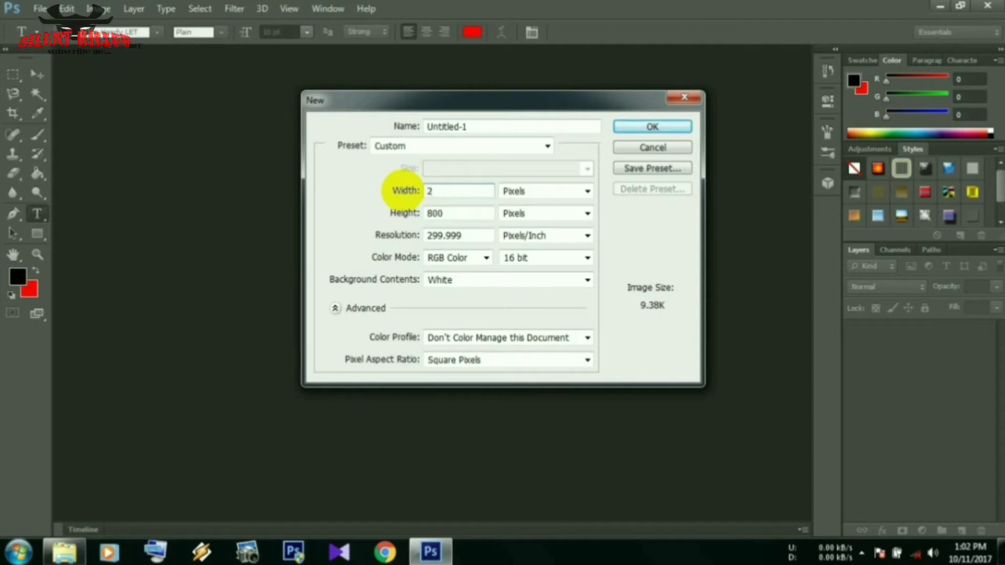
text(560)
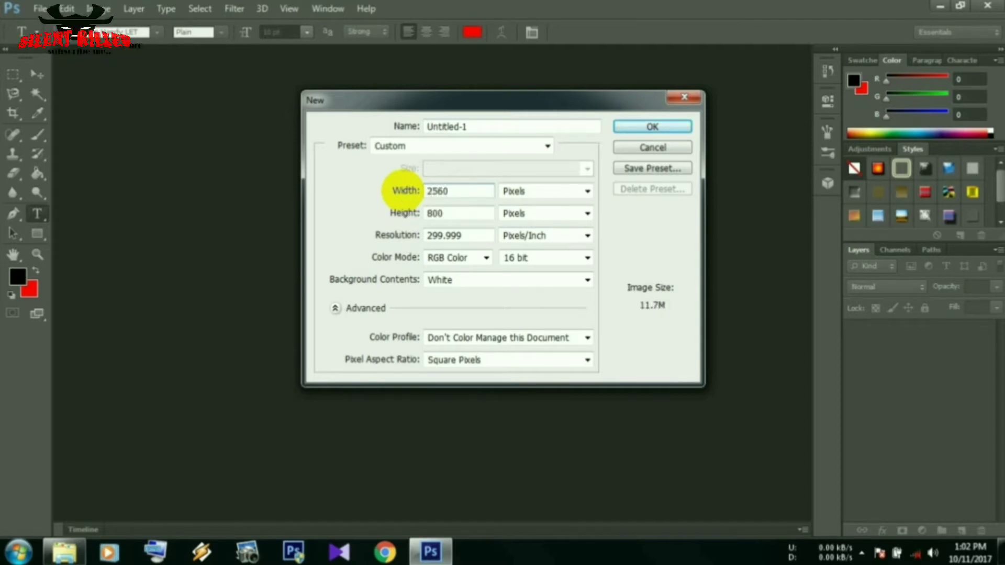
click(449, 212)
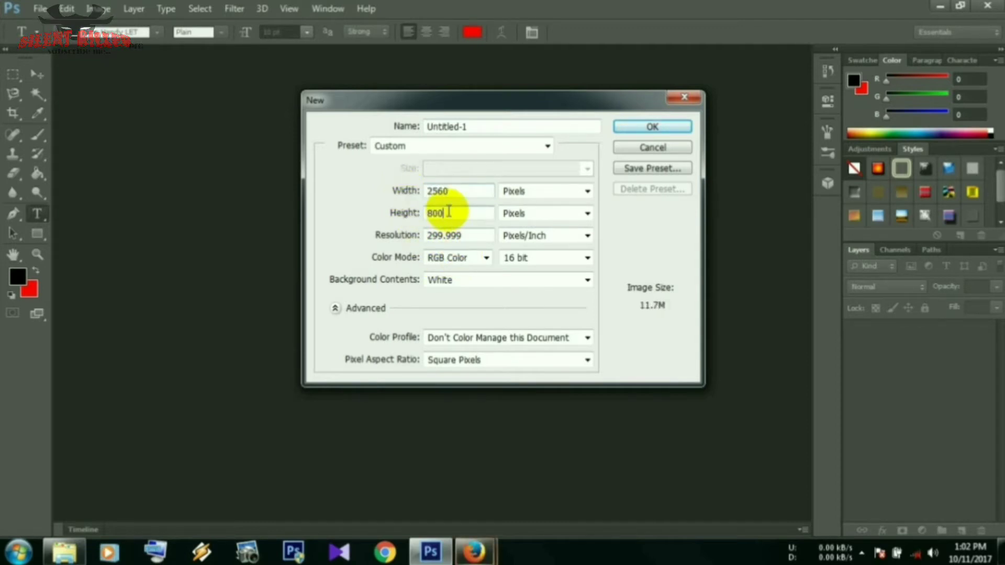
drag(448, 212, 412, 214)
text(1)
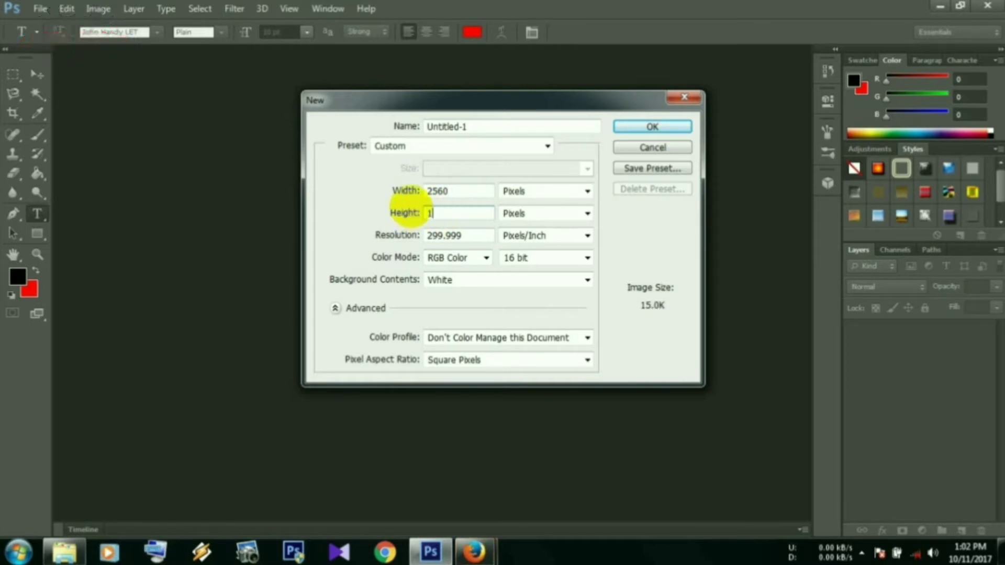
text(440)
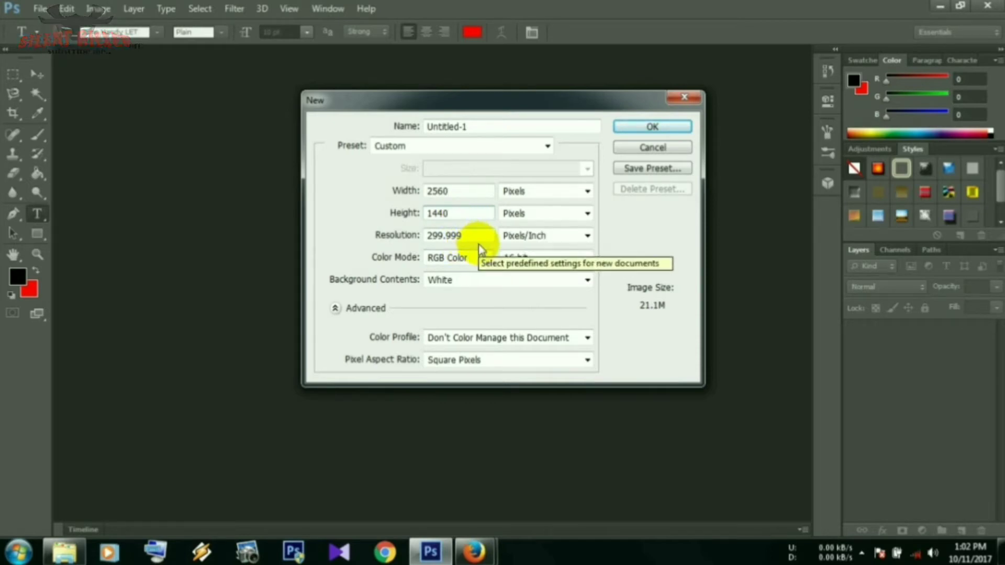
click(569, 262)
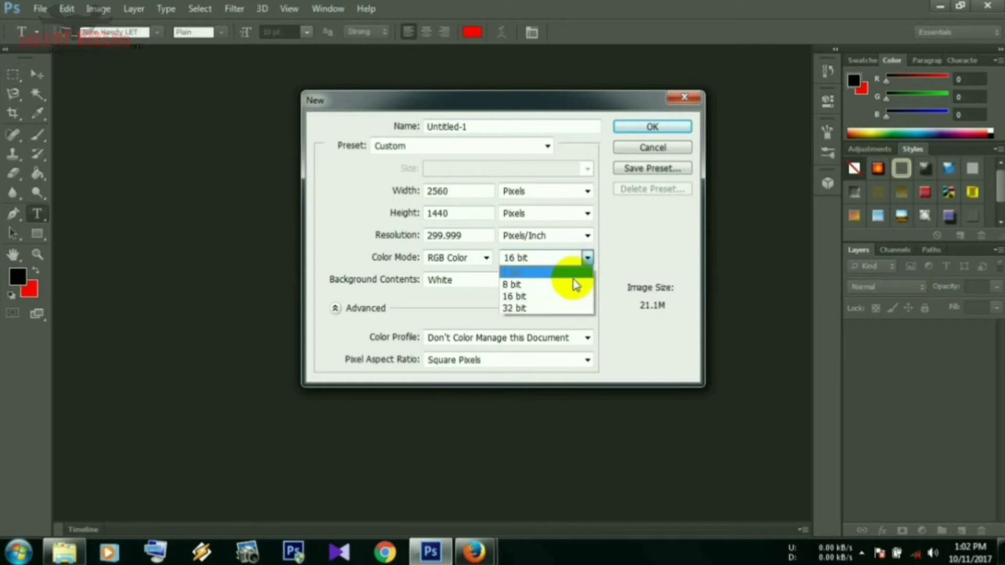
click(573, 285)
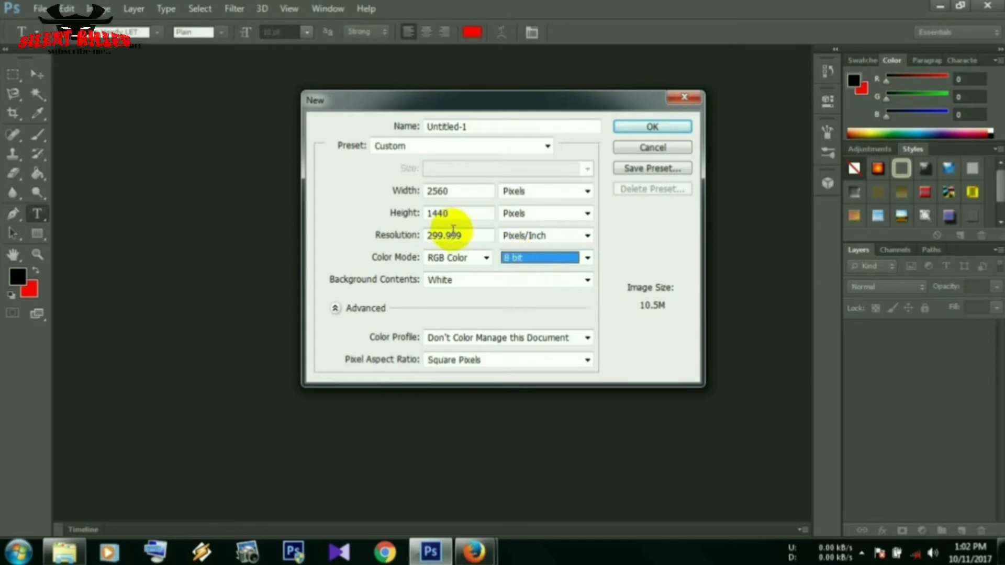
click(587, 280)
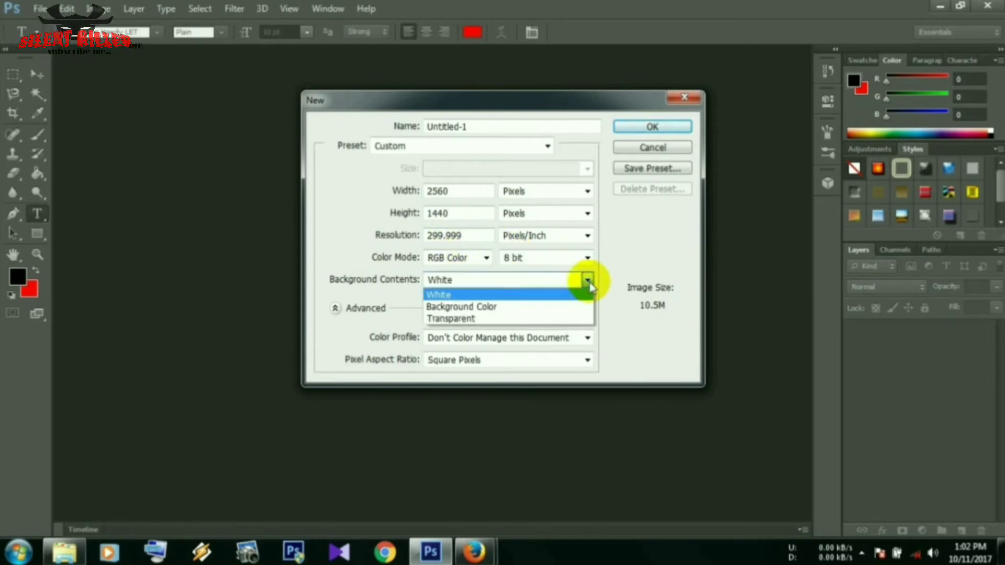
click(579, 320)
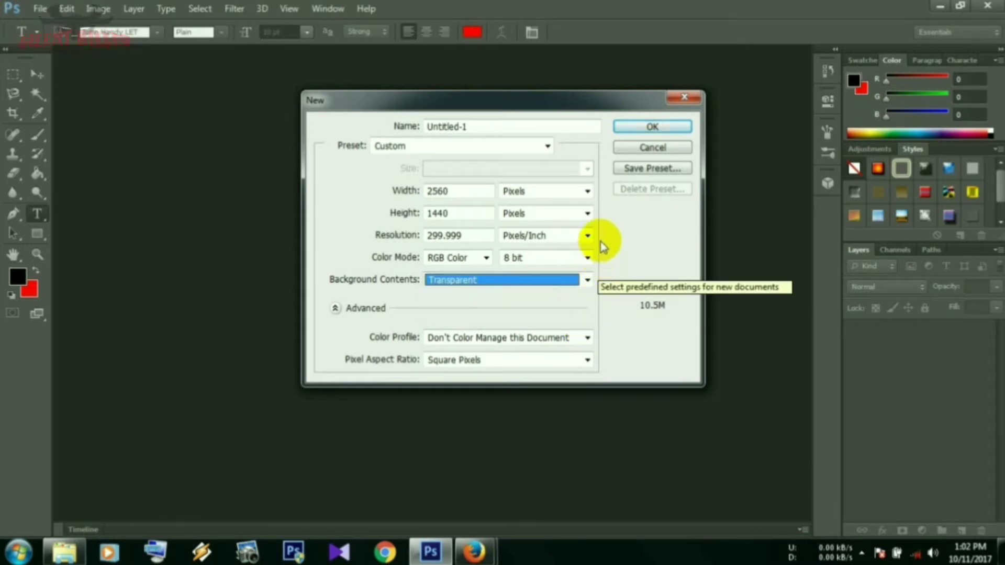
click(661, 127)
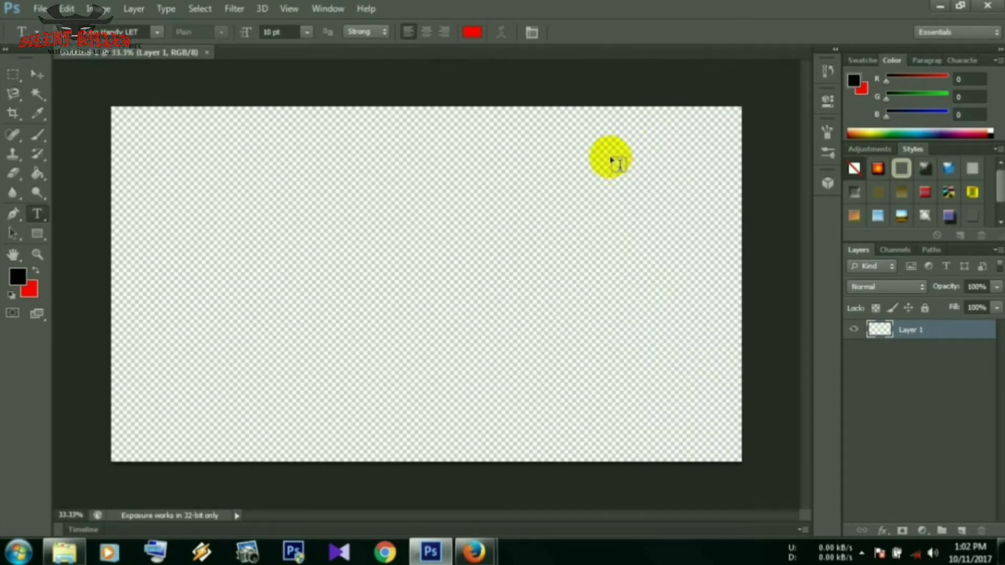
click(76, 52)
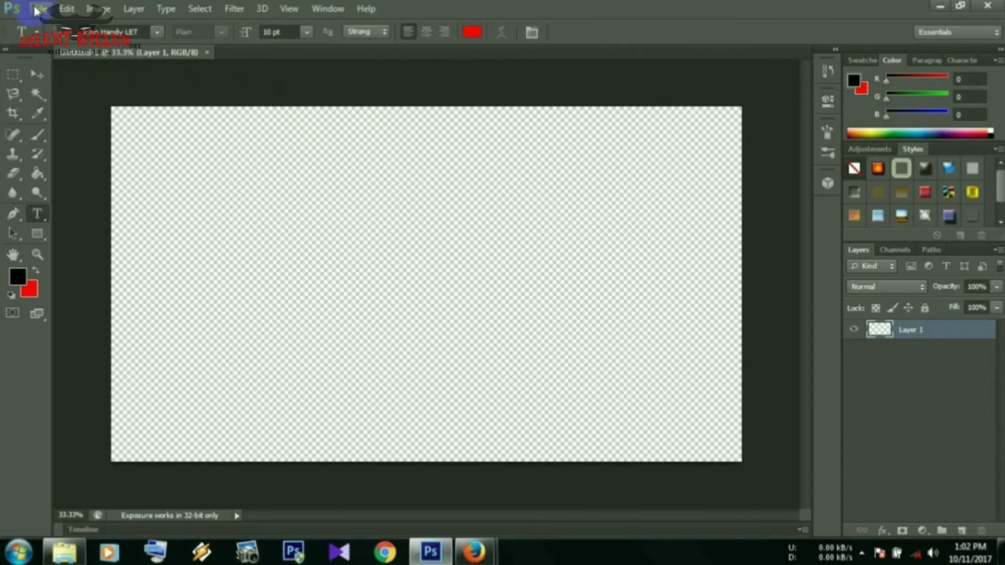
click(939, 6)
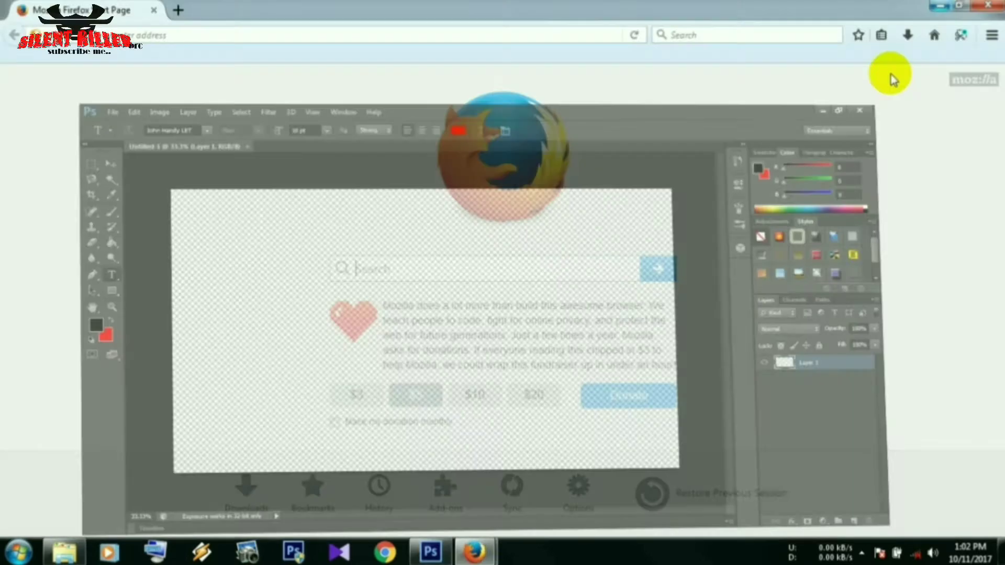
click(931, 5)
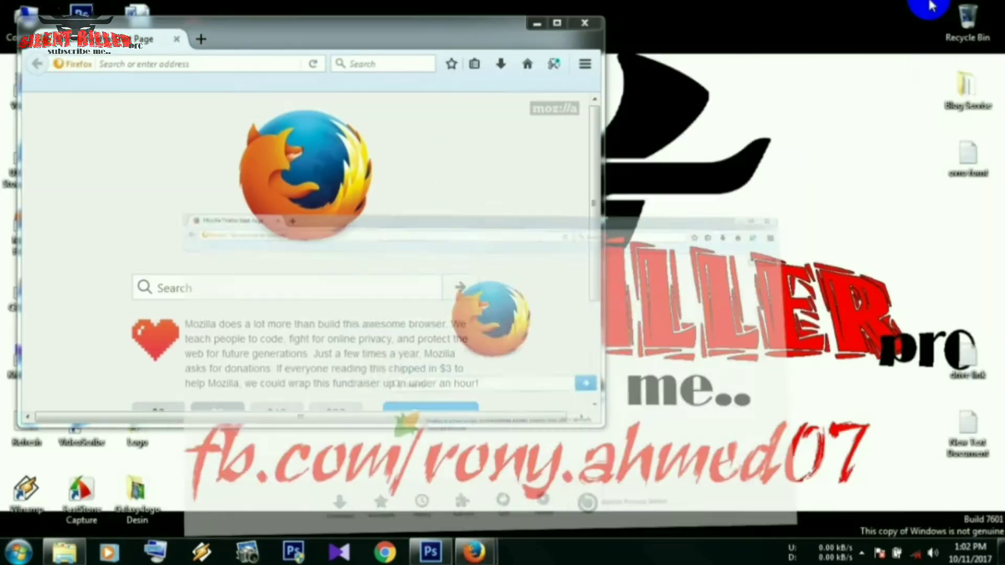
key(super+d)
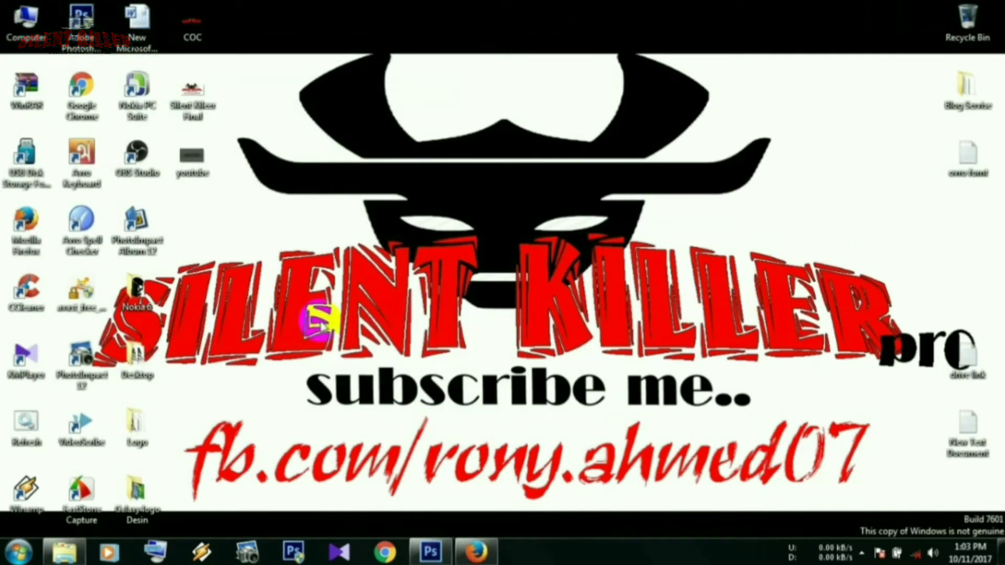
double_click(193, 157)
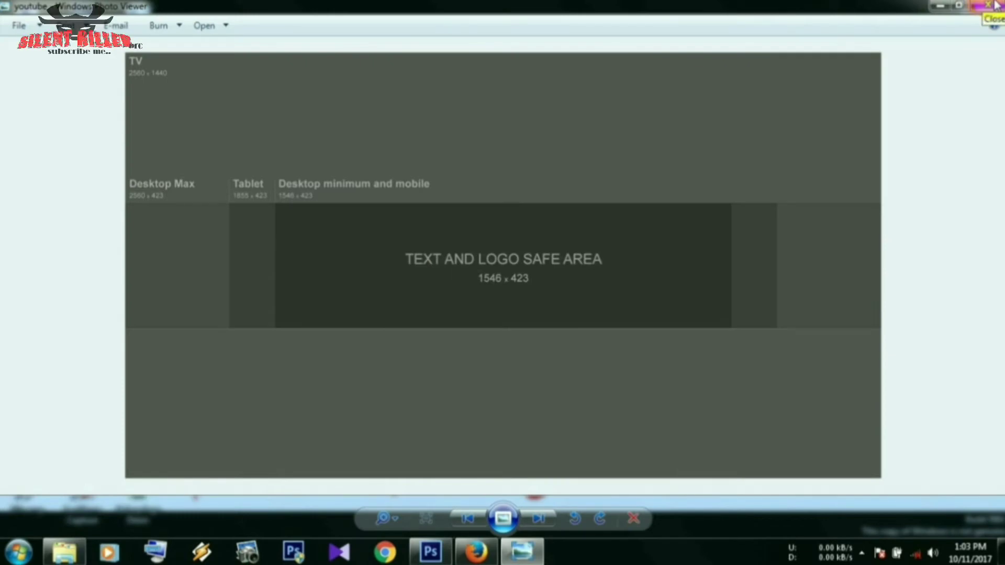
click(993, 6)
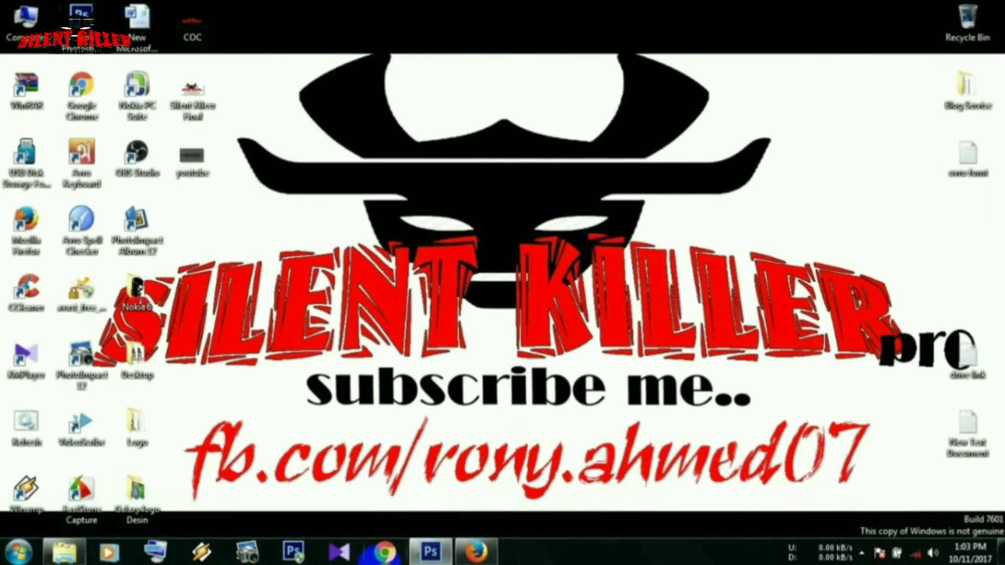
click(432, 550)
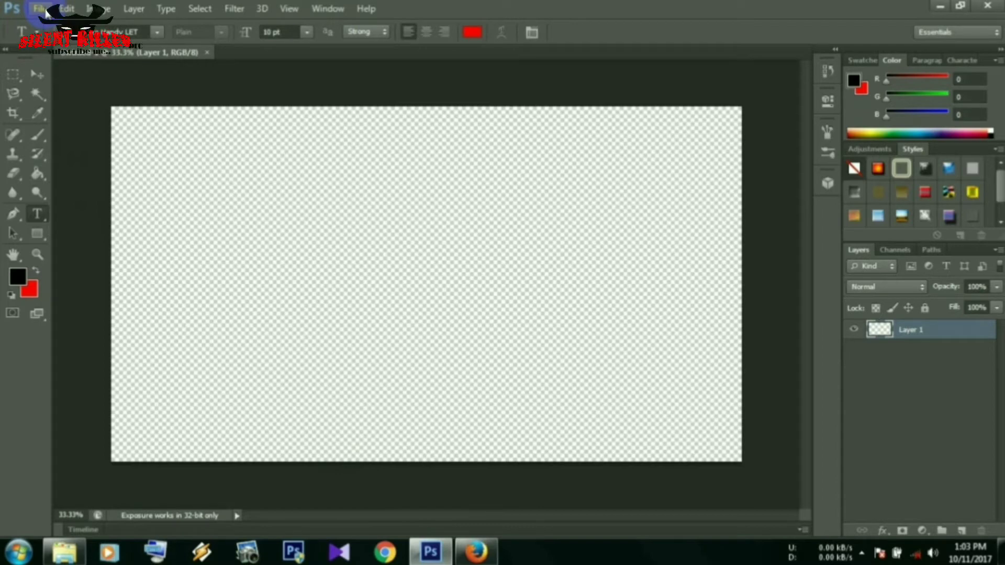
- Place the youtube template PNG from the Desktop, nudge its bottom edge, and commit it
click(40, 9)
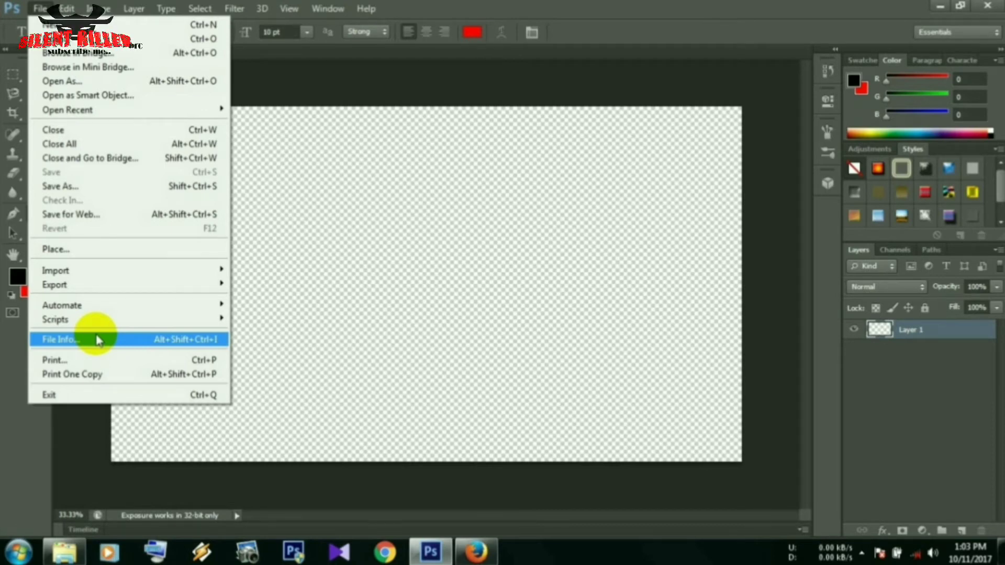
click(94, 249)
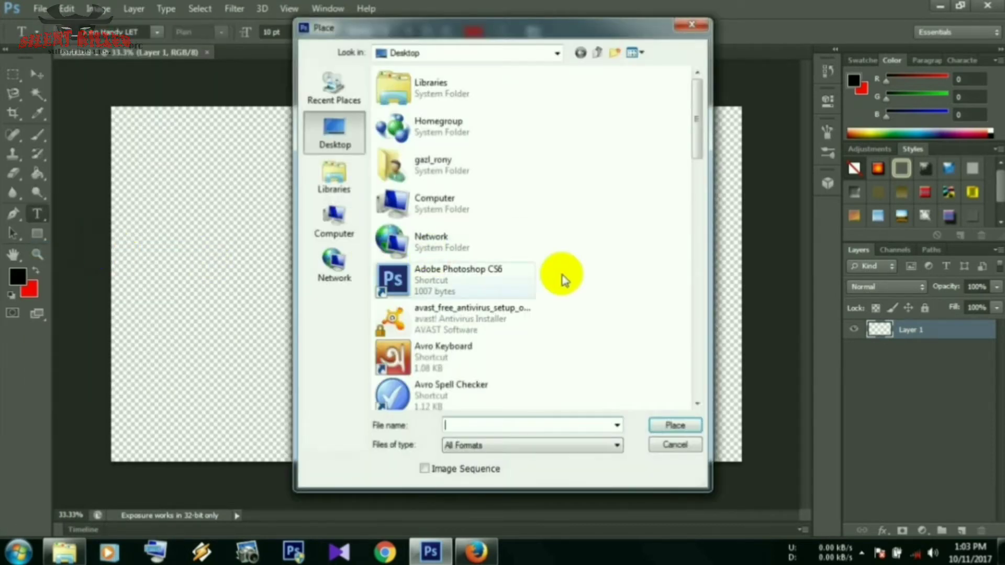
scroll(617, 264, down, 2)
scroll(620, 266, down, 3)
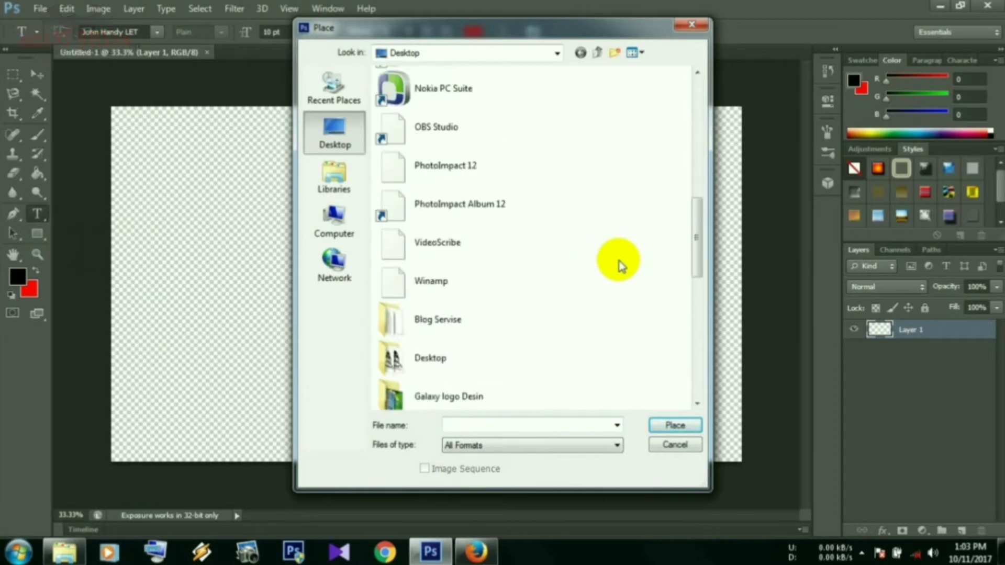
scroll(620, 266, down, 3)
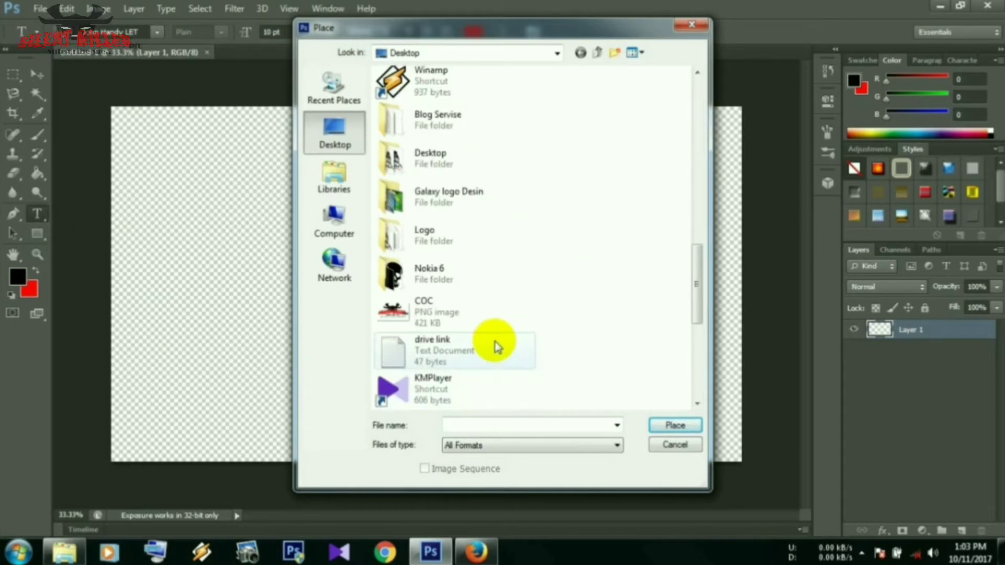
scroll(495, 341, down, 3)
scroll(495, 341, down, 2)
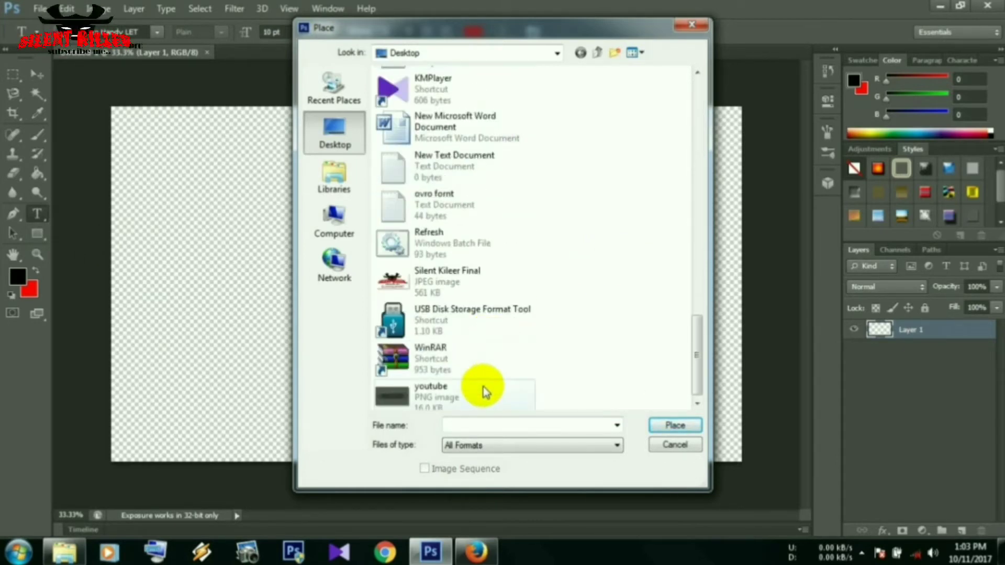
double_click(482, 387)
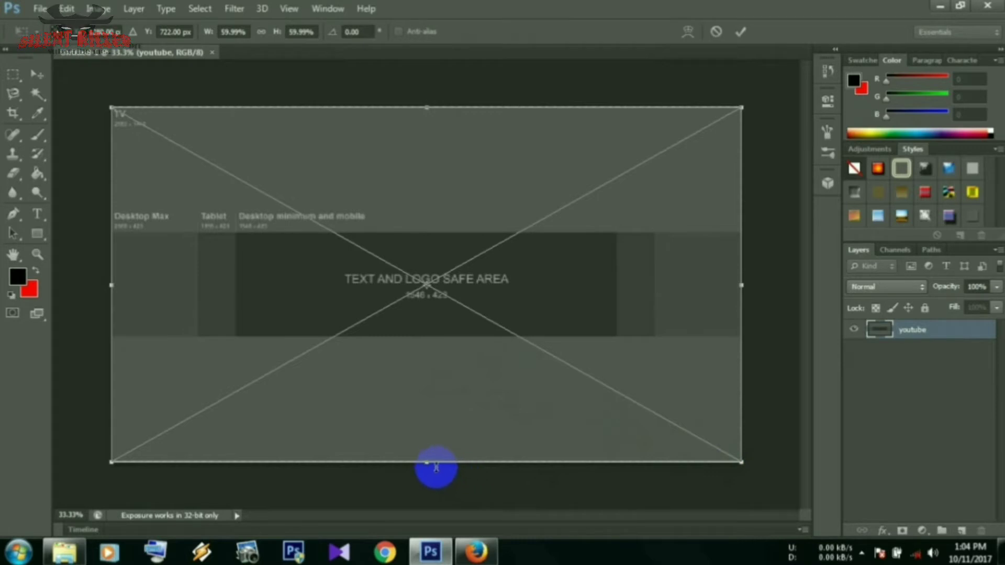
mouse_move(427, 463)
mouse_down()
mouse_move(431, 450)
mouse_move(431, 462)
mouse_up()
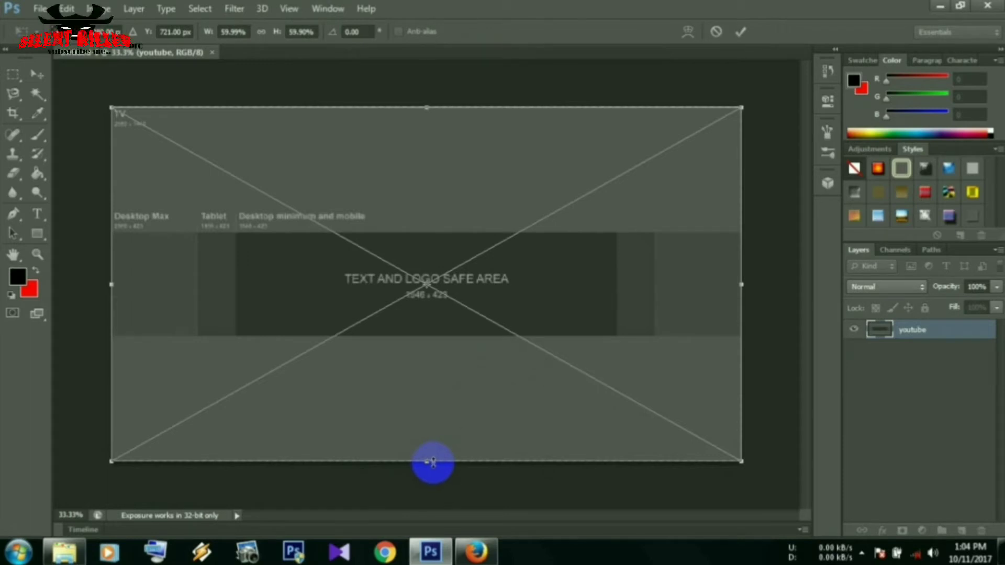
key(t)
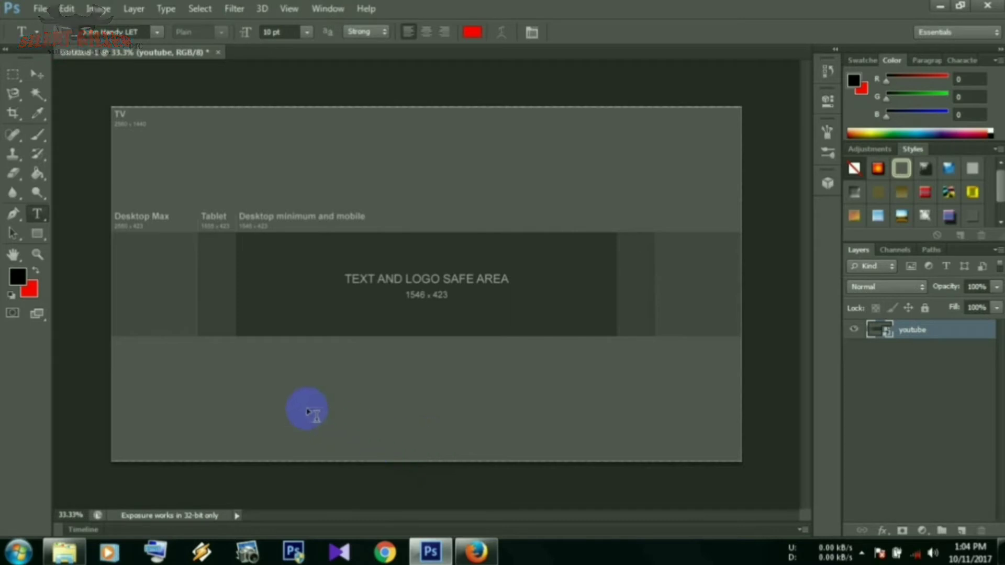
- Draw black rectangles across the banner's top and bottom, then select the youtube template layer
click(38, 233)
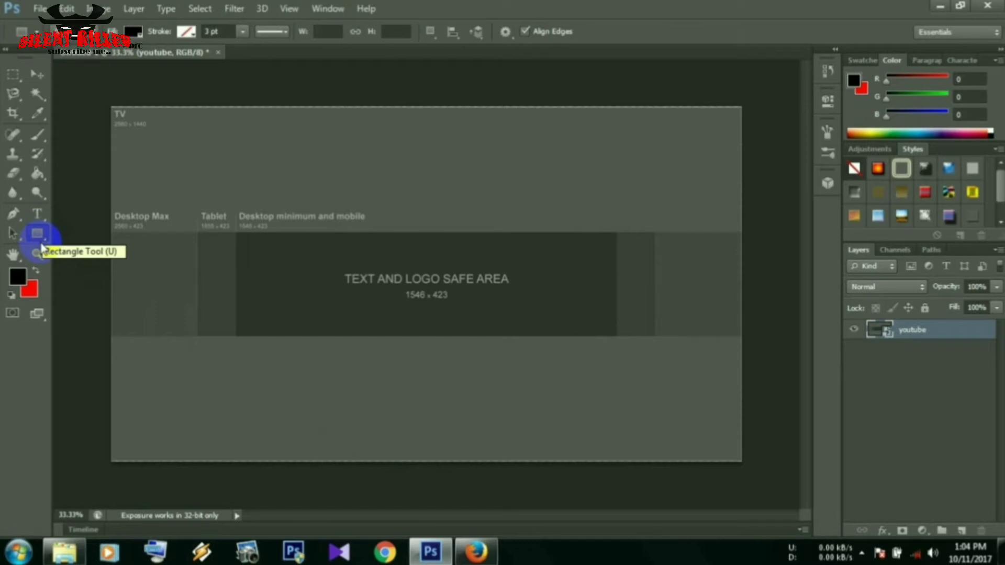
click(17, 276)
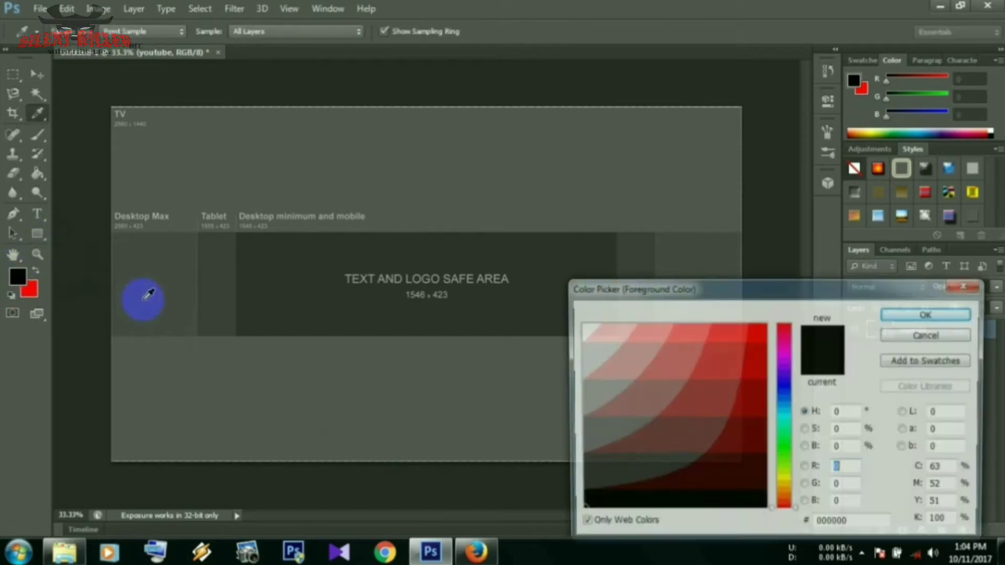
click(602, 505)
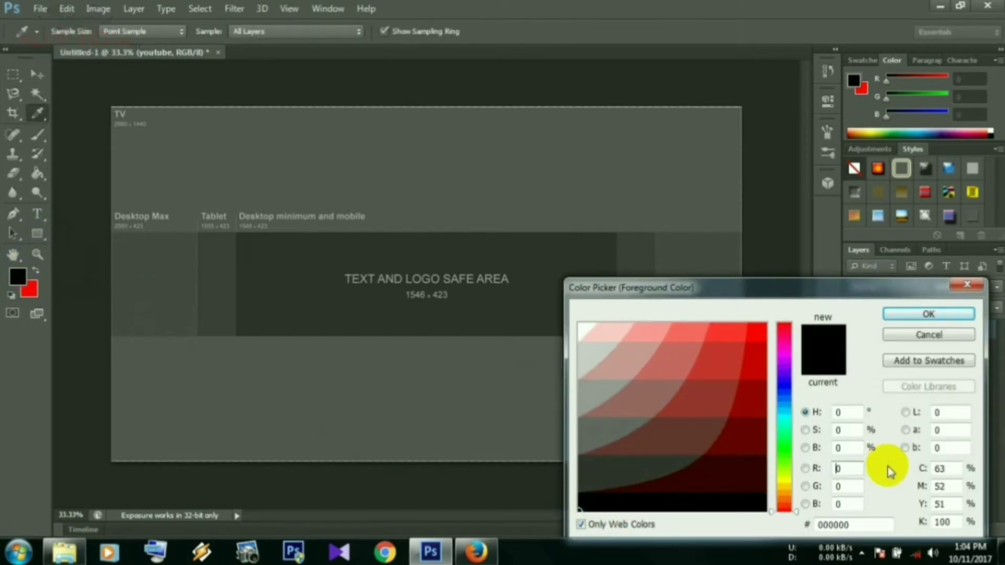
click(924, 316)
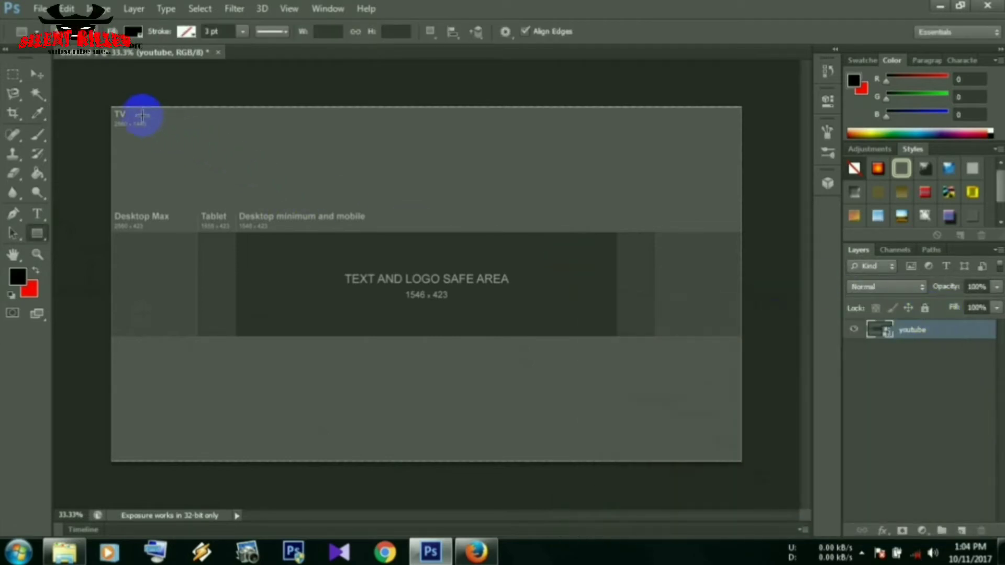
mouse_move(110, 105)
mouse_down()
mouse_move(155, 155)
mouse_move(742, 241)
mouse_move(751, 229)
mouse_up()
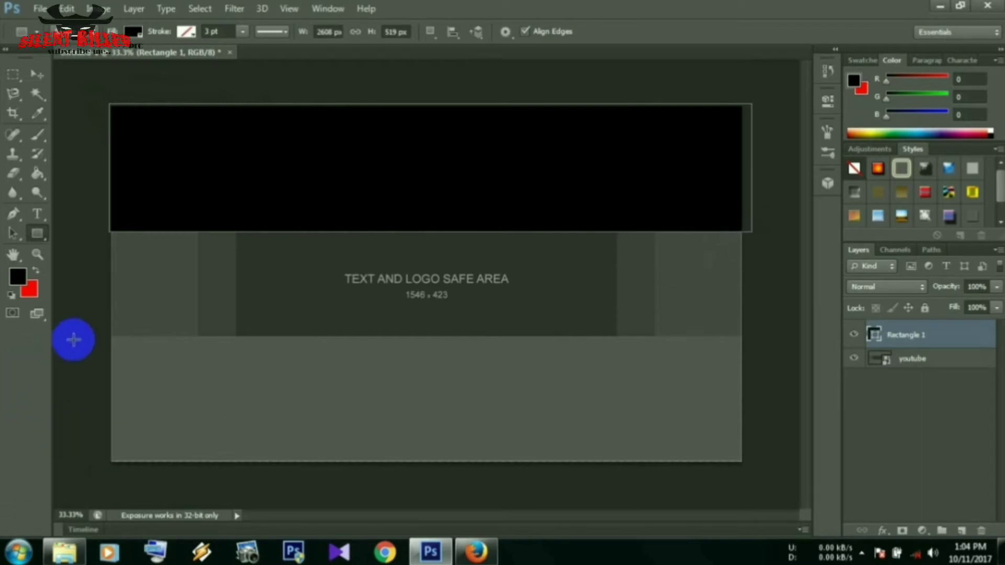
drag(105, 336, 756, 506)
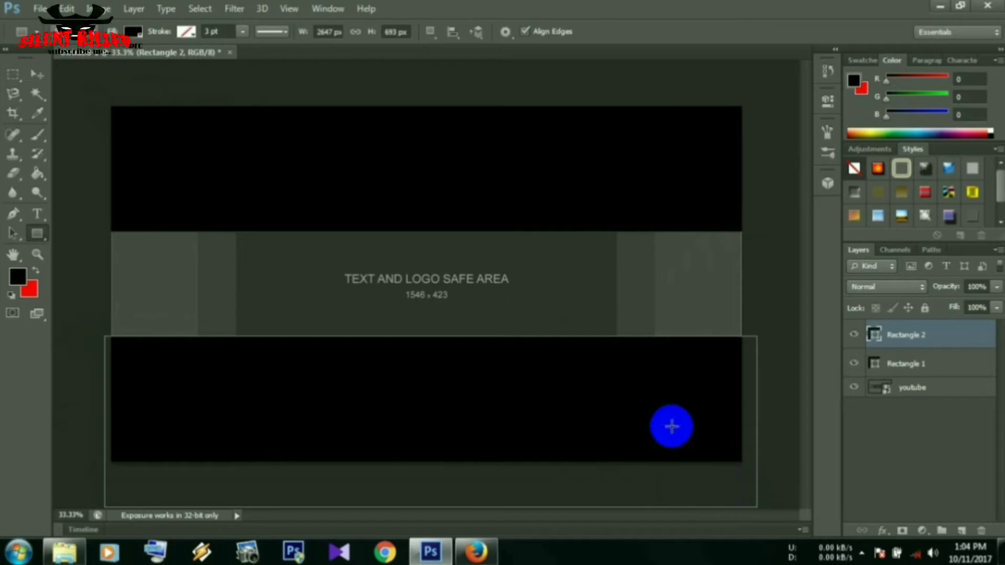
click(34, 72)
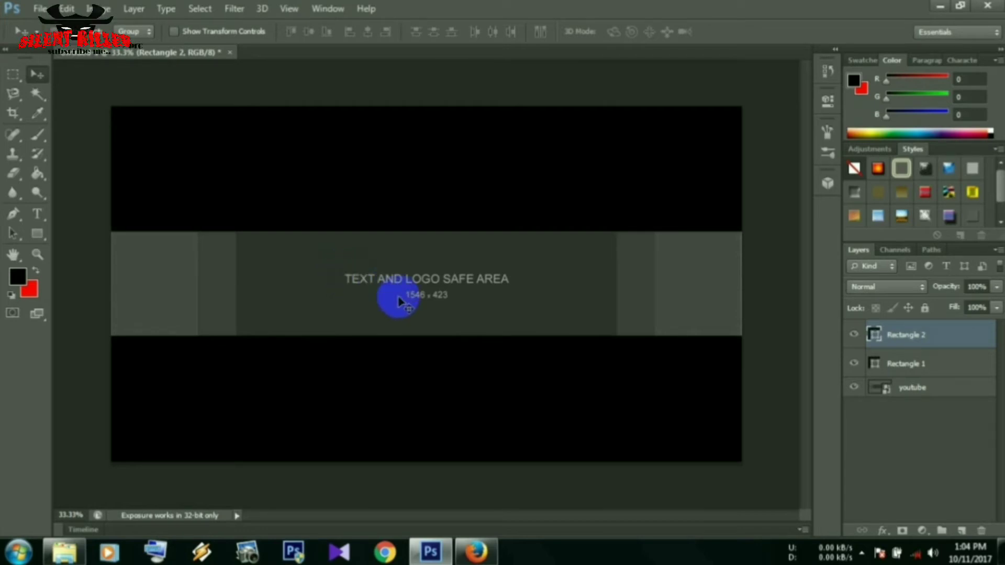
click(959, 393)
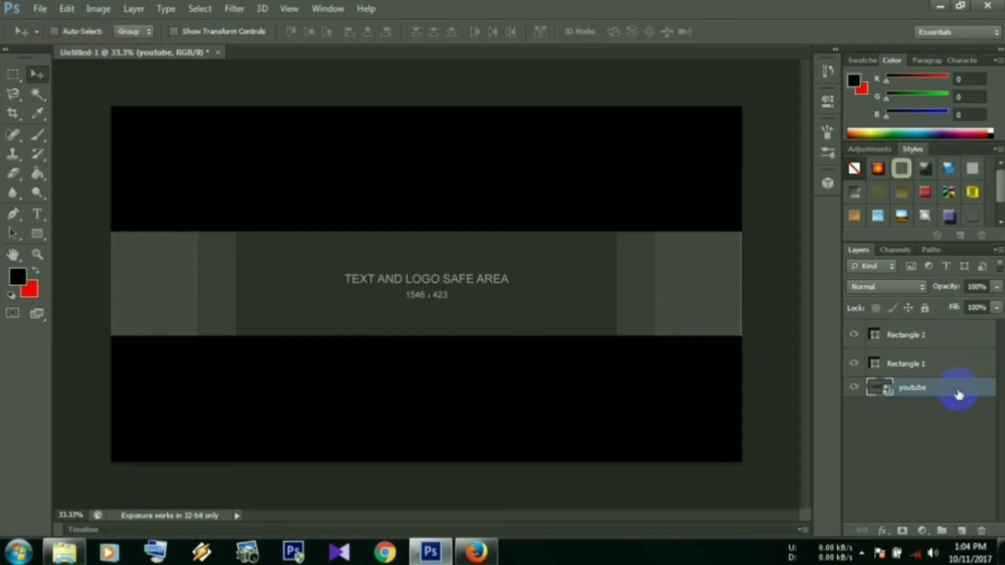
- Delete the youtube template layer and keep one new empty Layer 1, removing the extra Layer 2
click(982, 532)
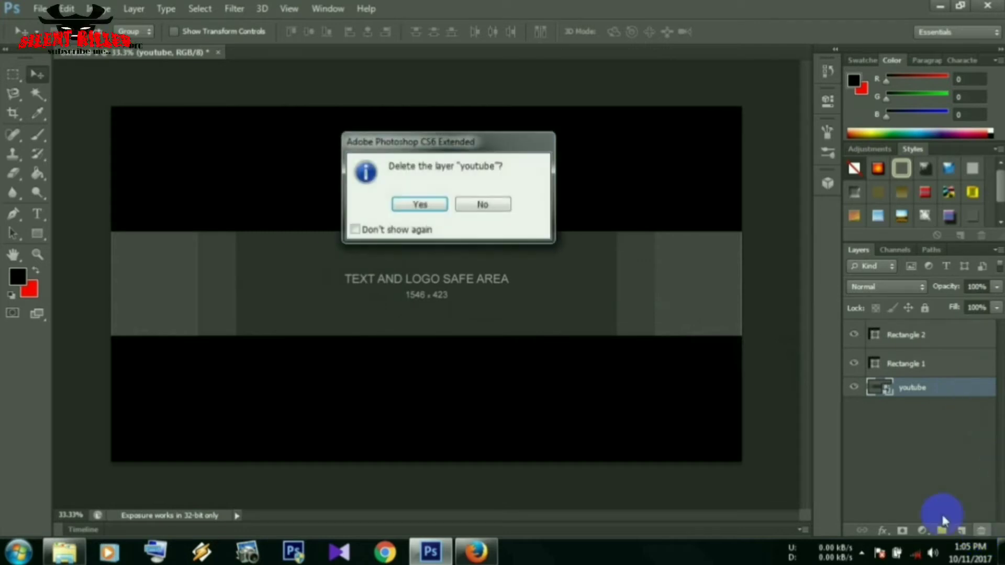
click(411, 206)
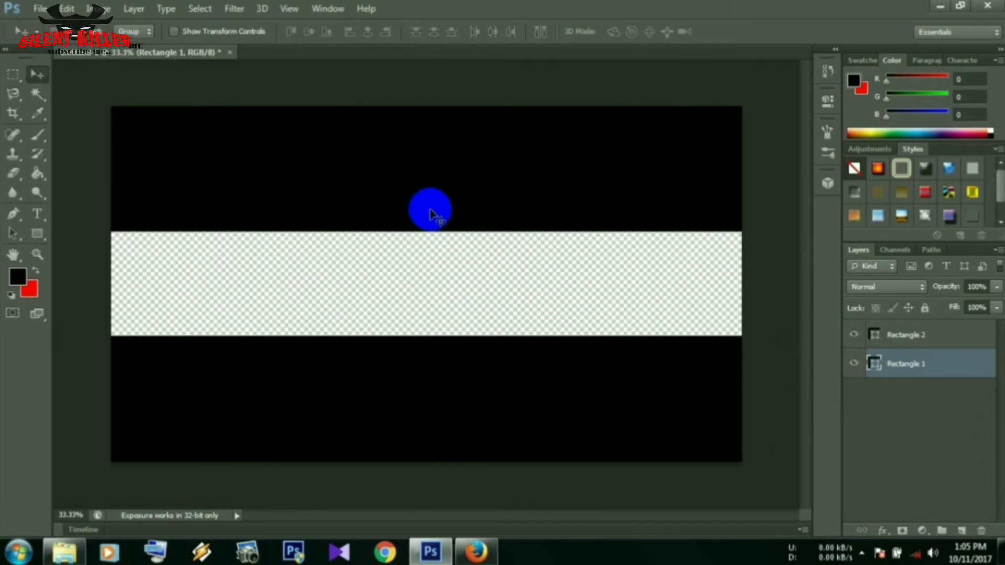
click(963, 531)
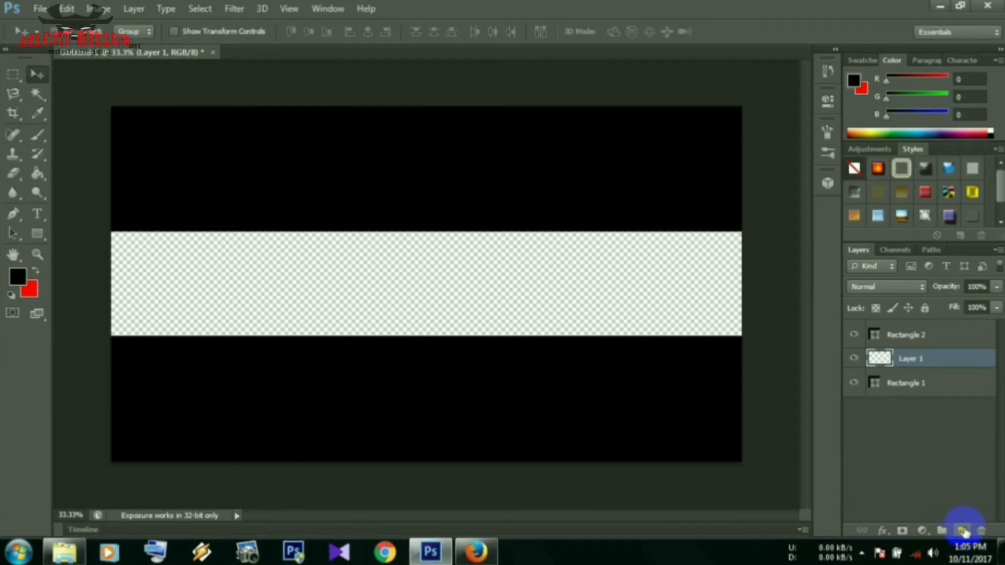
click(963, 529)
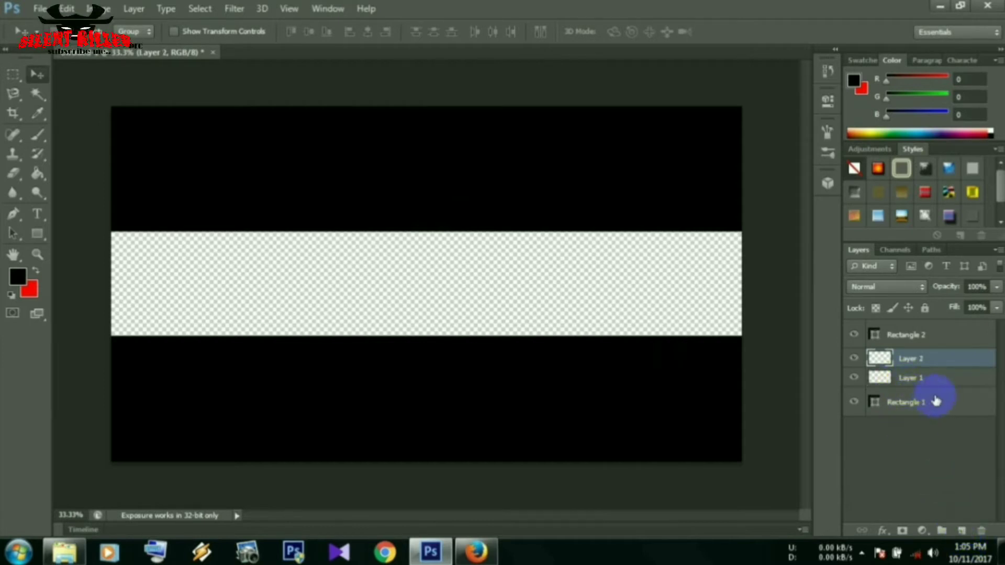
click(981, 530)
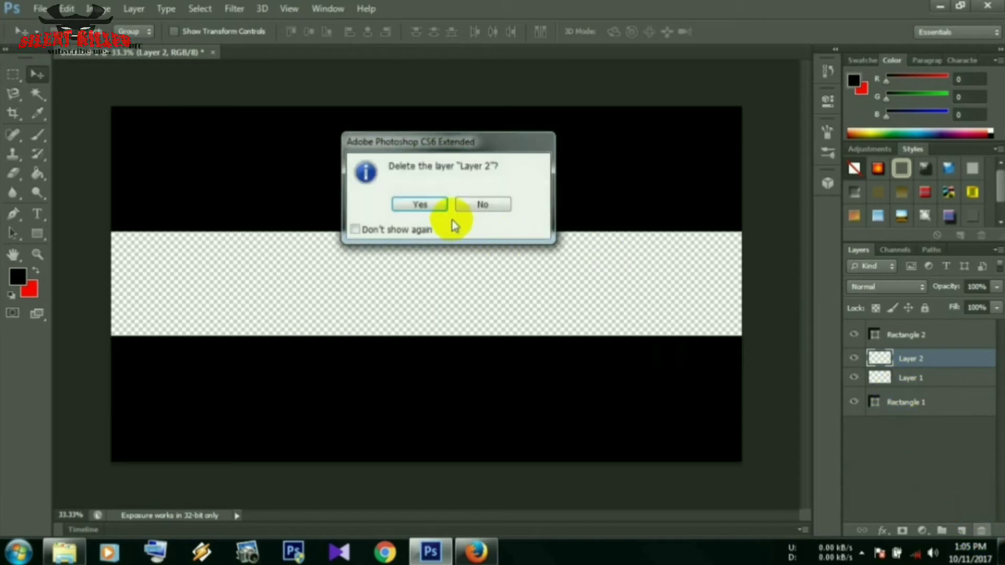
click(419, 204)
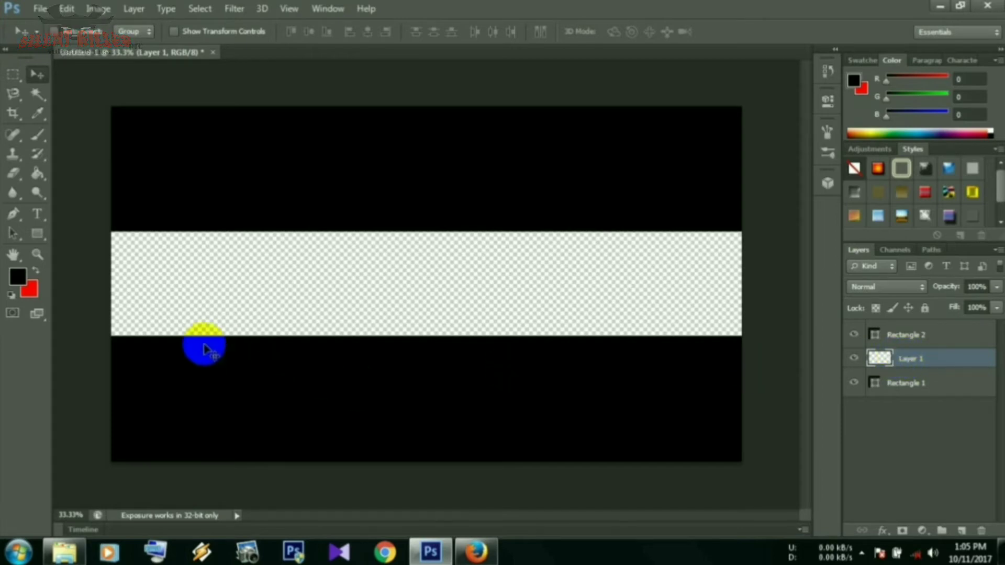
click(30, 288)
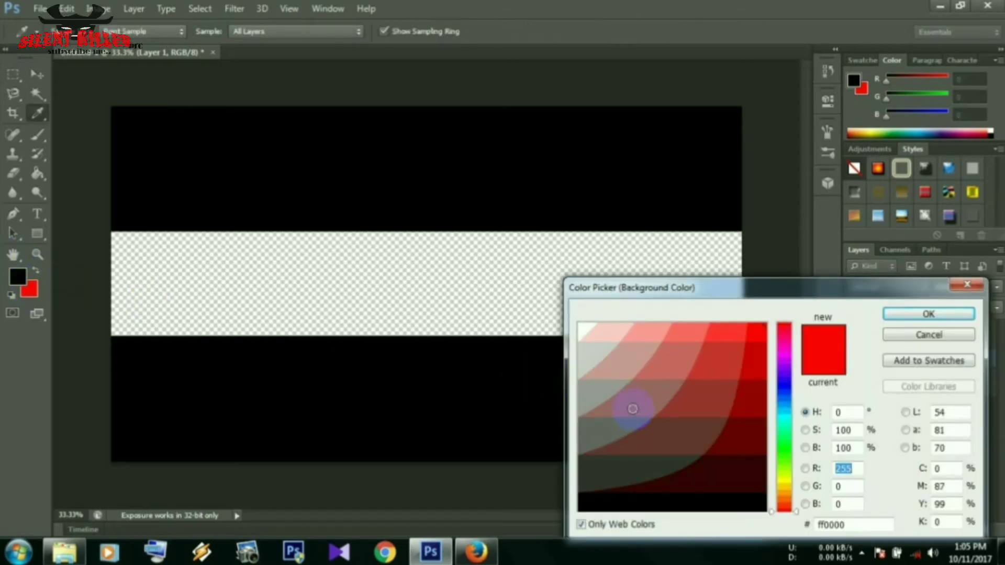
- Set the background colour to pale pink and the foreground colour to red ff0000
mouse_move(643, 409)
mouse_down()
mouse_move(590, 319)
mouse_move(666, 323)
mouse_up()
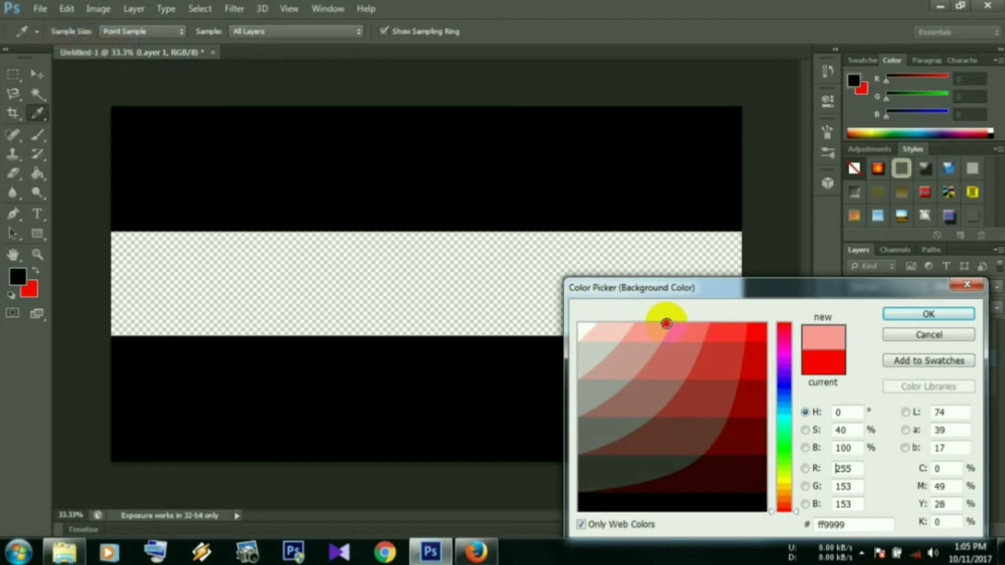
click(968, 313)
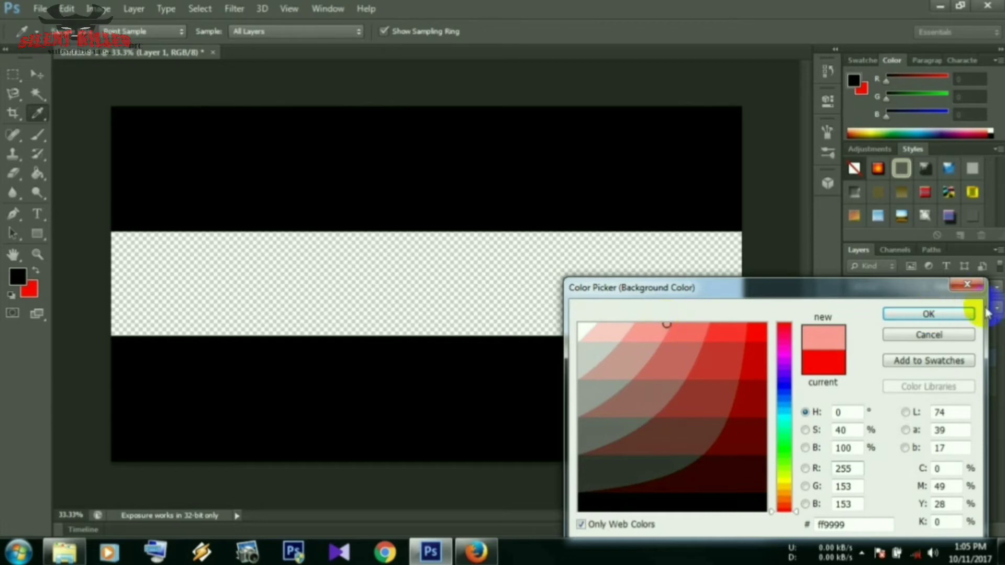
key(v)
click(19, 276)
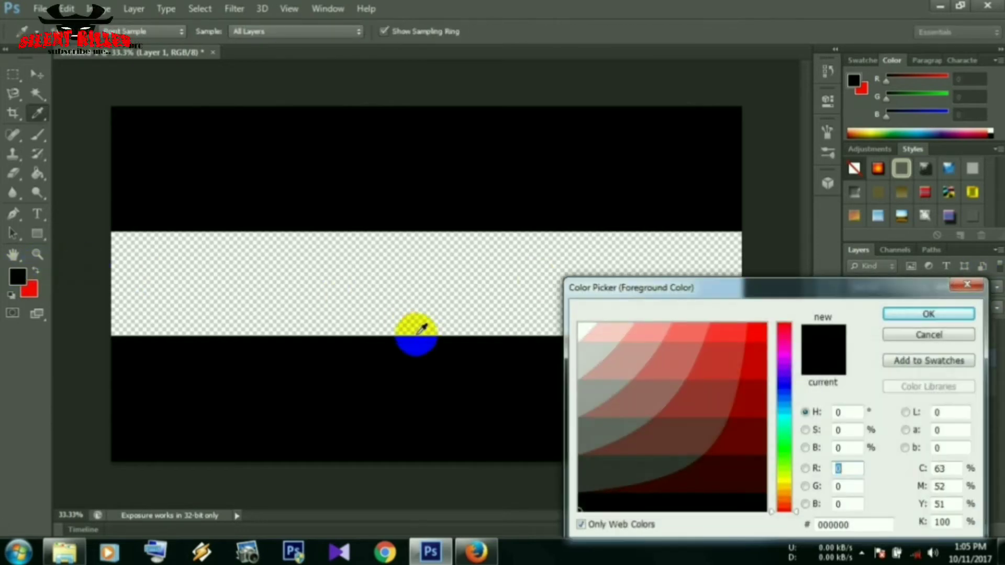
text(255)
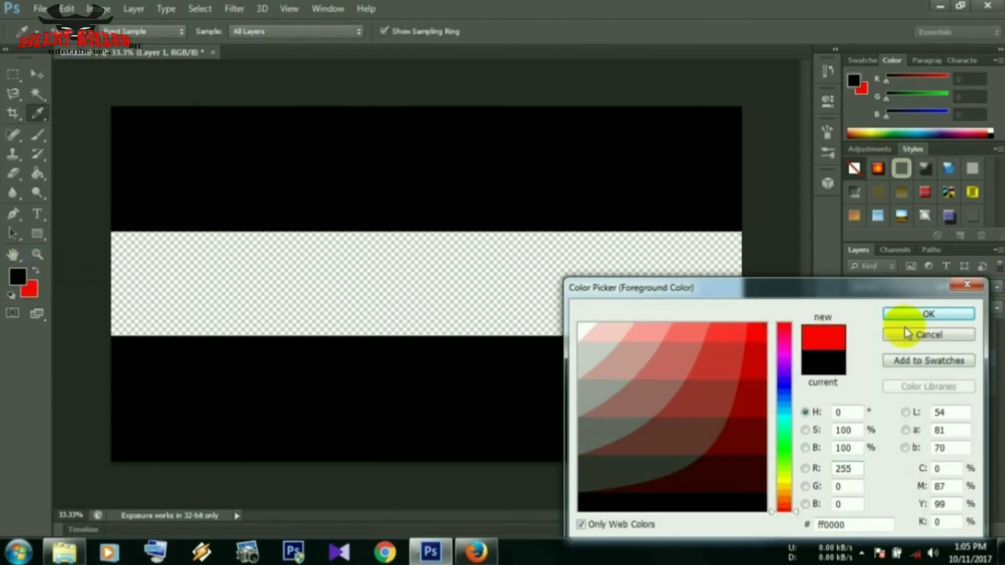
click(911, 315)
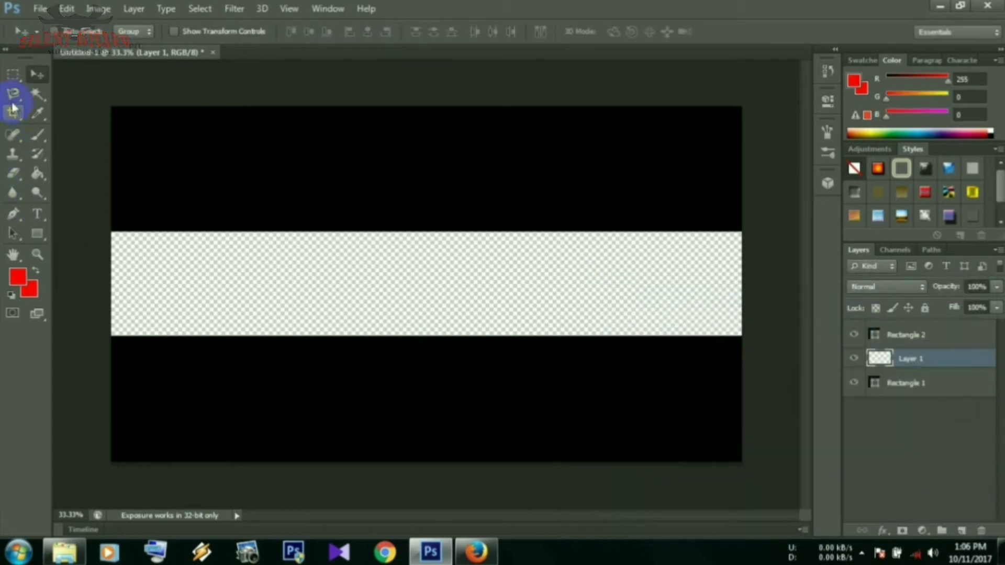
- Move Layer 1 below the rectangles and Paint Bucket-fill the middle strip red
click(12, 99)
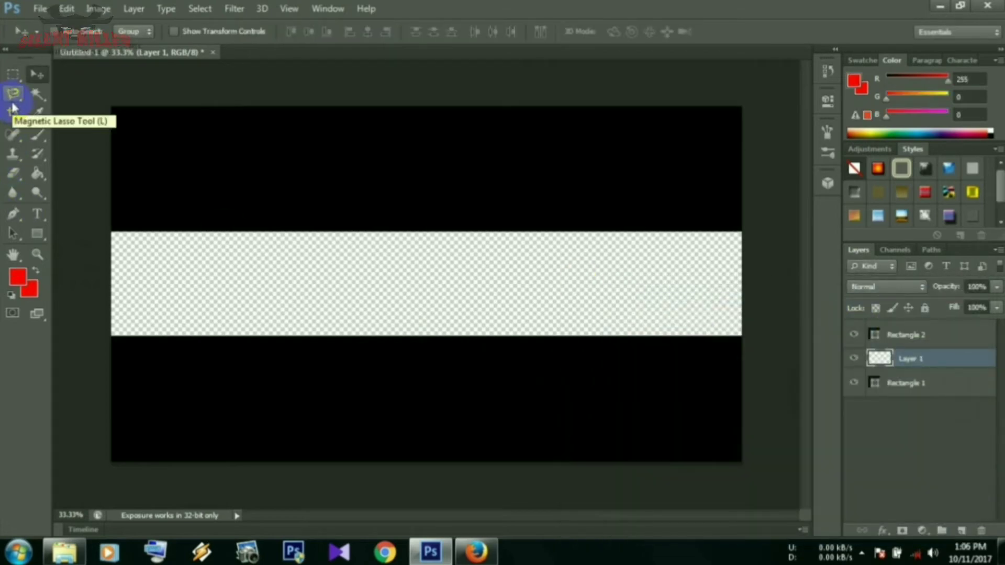
click(37, 175)
key(ctrl+bracketleft)
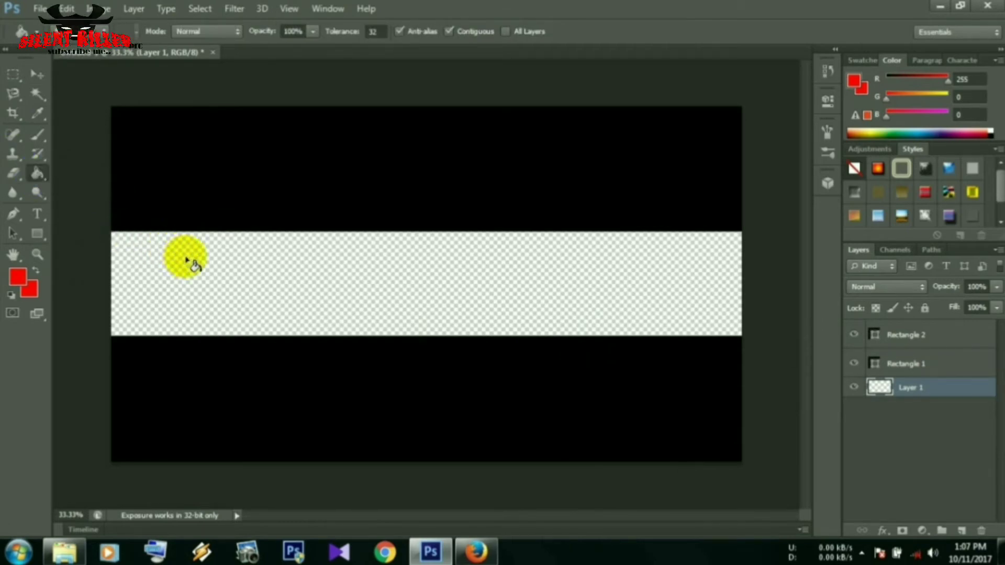
click(187, 259)
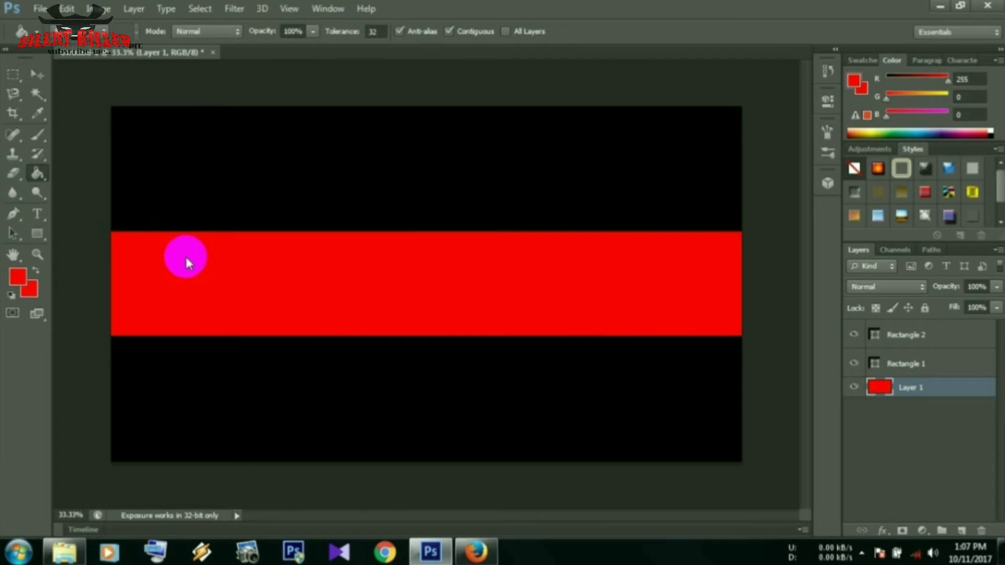
- Add a white text layer on the red band reading 'SILENT KILLER COC'
click(38, 215)
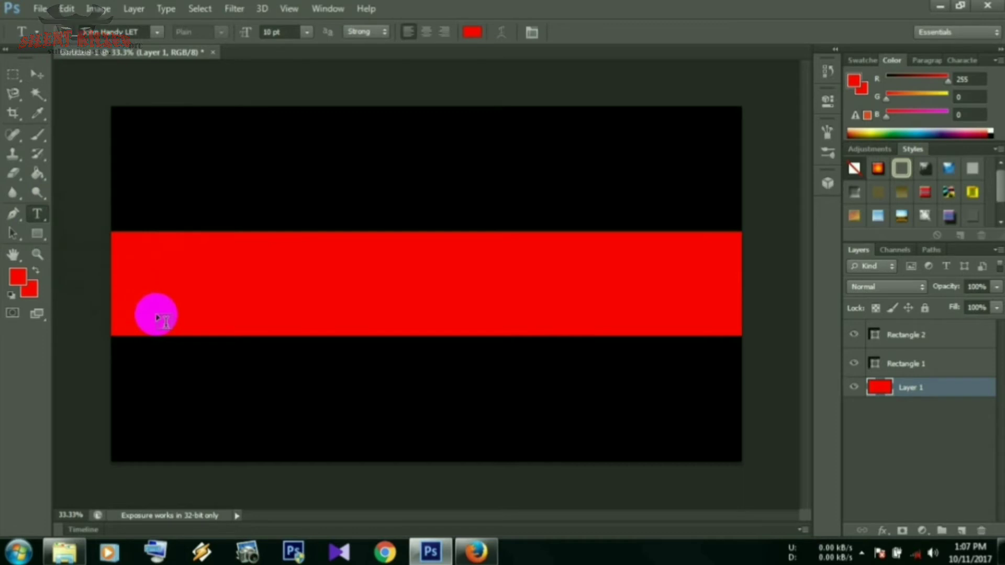
click(138, 286)
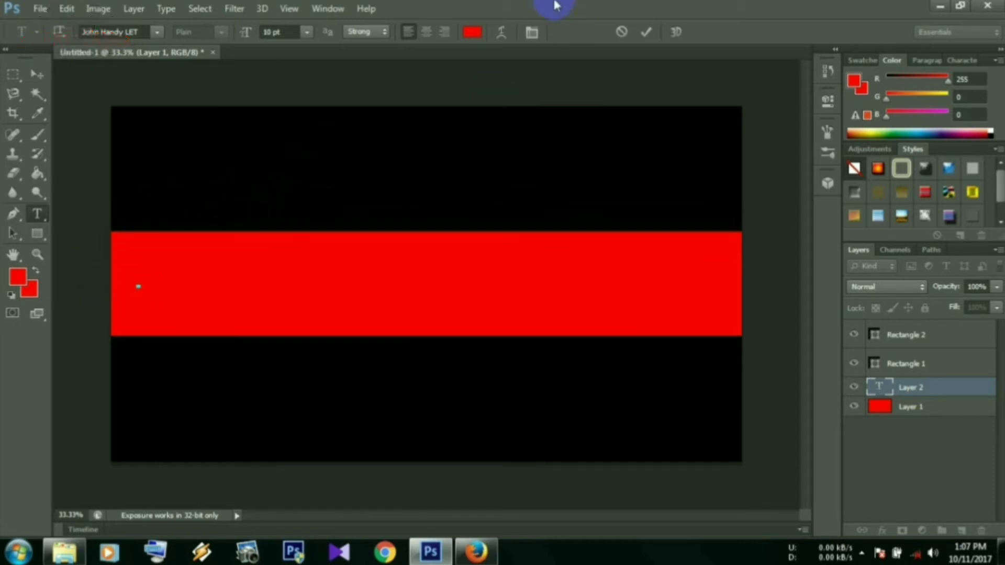
click(473, 32)
click(580, 509)
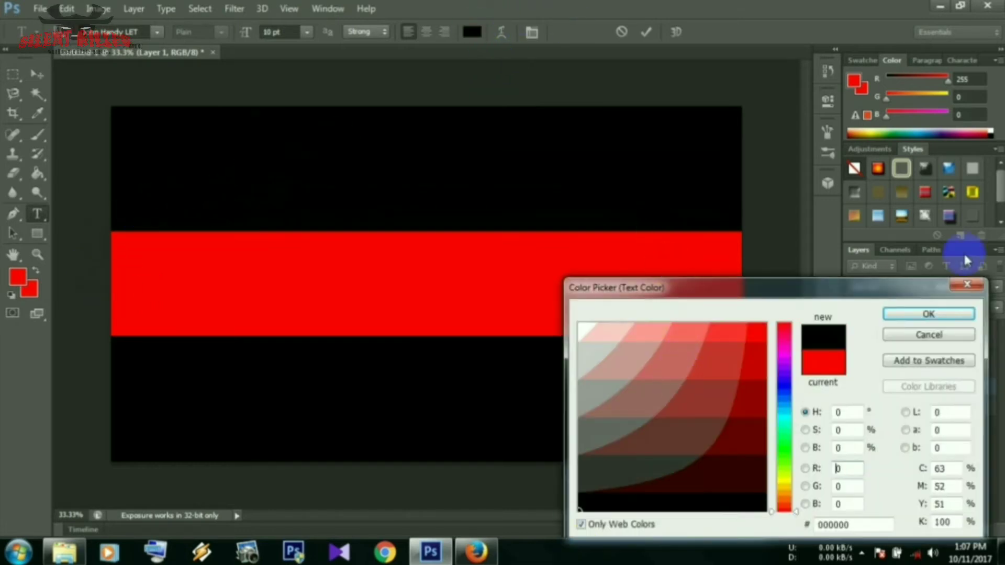
click(928, 314)
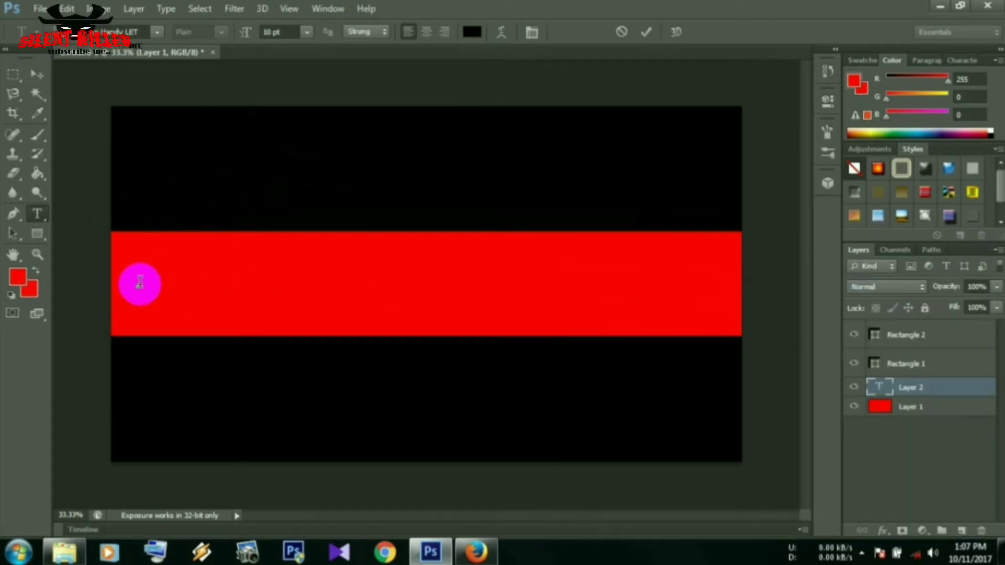
click(473, 32)
drag(643, 342, 579, 322)
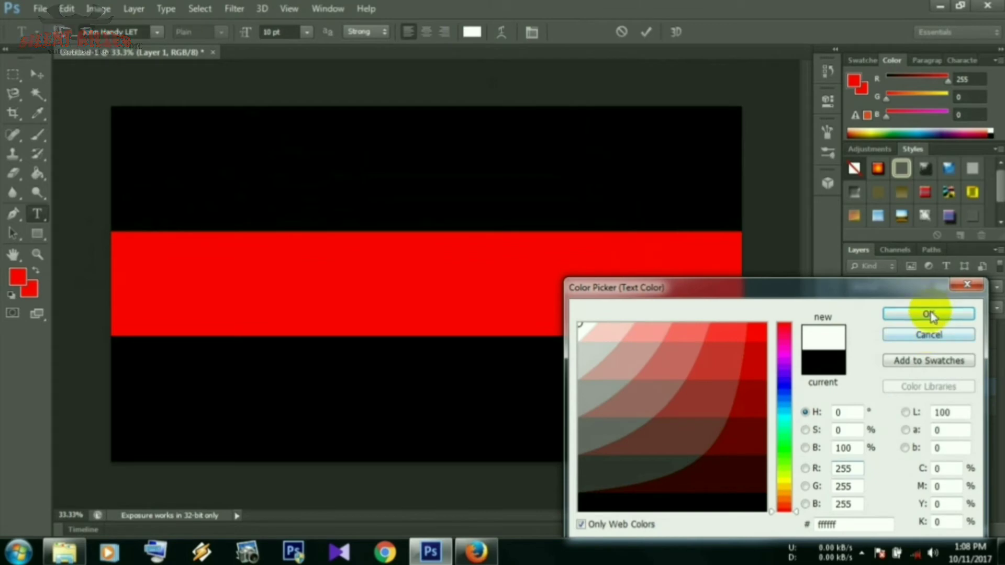
click(928, 314)
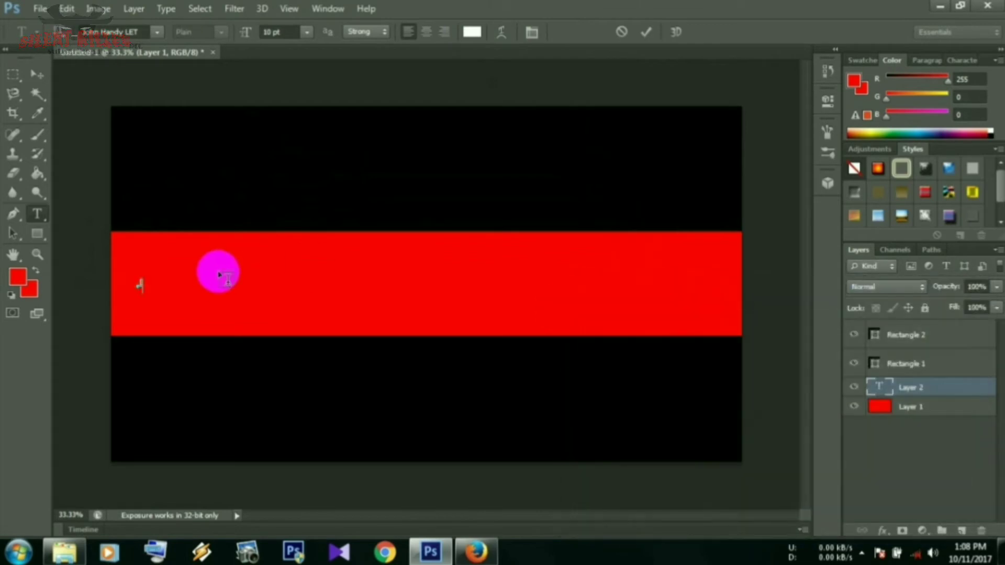
text(ilENT)
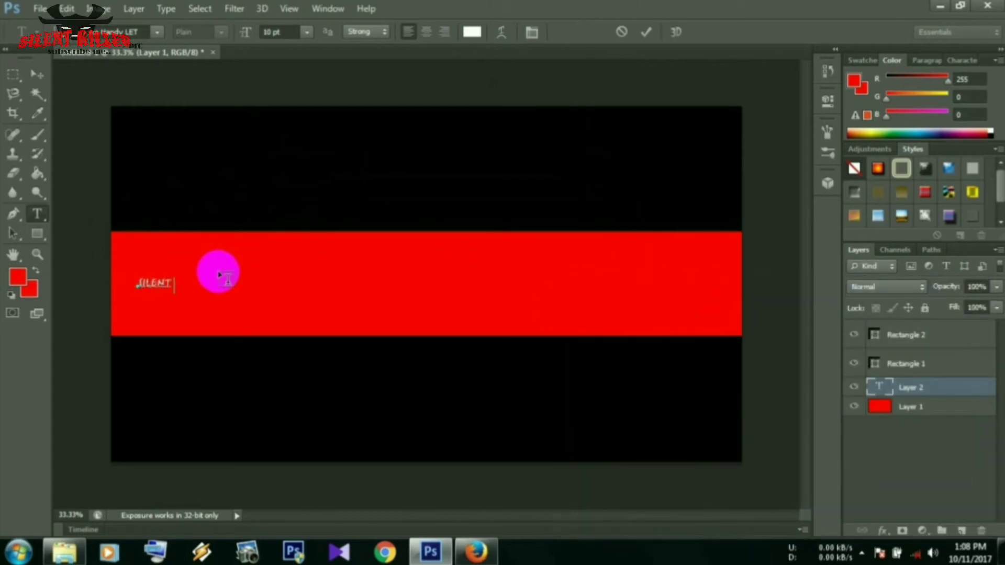
text( KILLER LO)
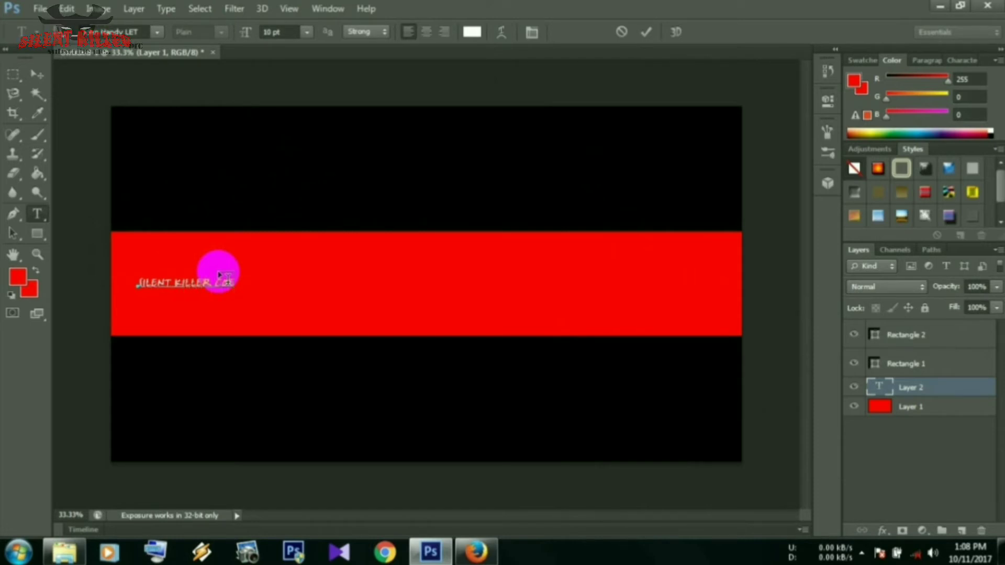
text(G)
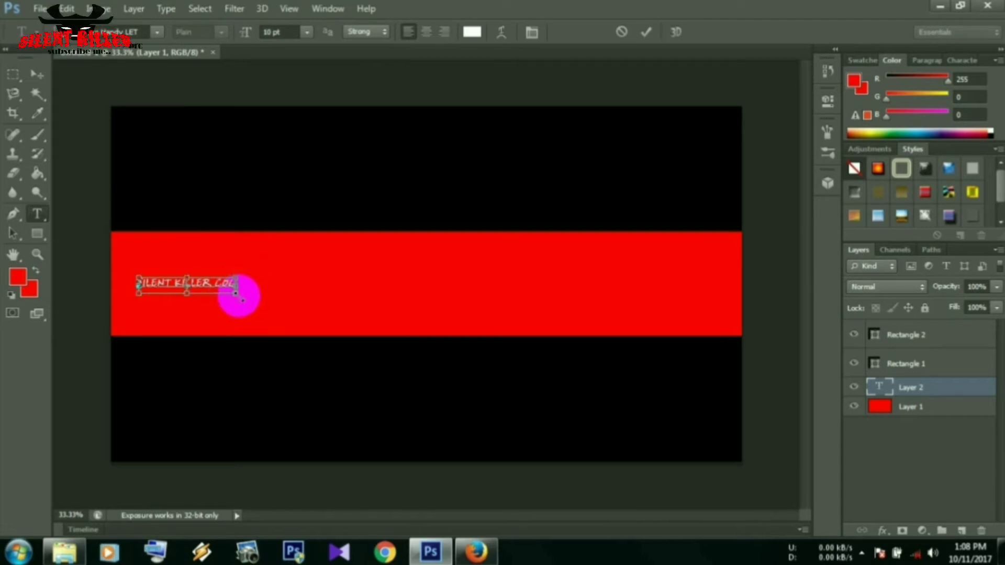
- Stretch and scale the title up to about 58 pt across the red band
mouse_move(237, 282)
mouse_down()
mouse_move(550, 271)
mouse_move(633, 252)
mouse_up()
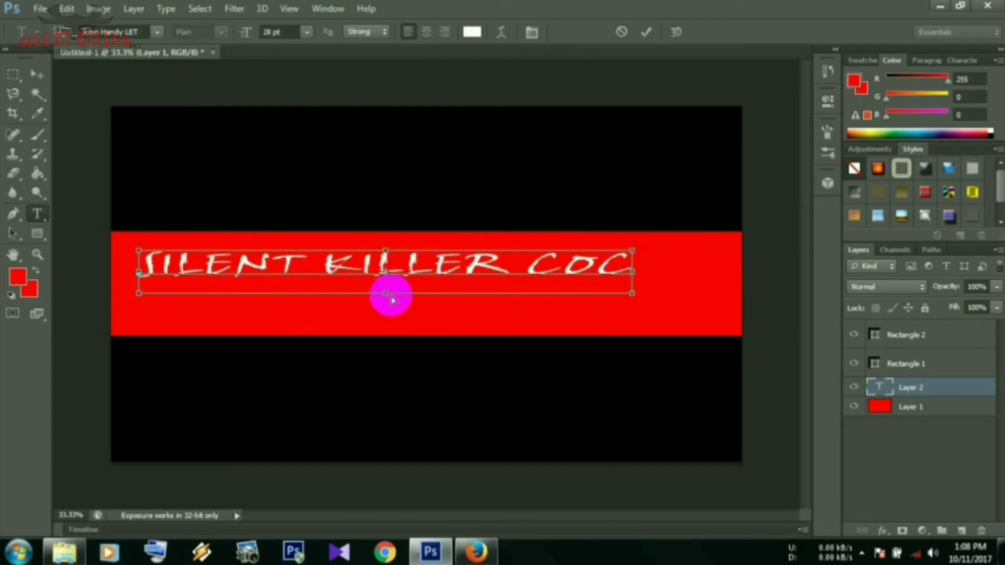
drag(386, 293, 388, 319)
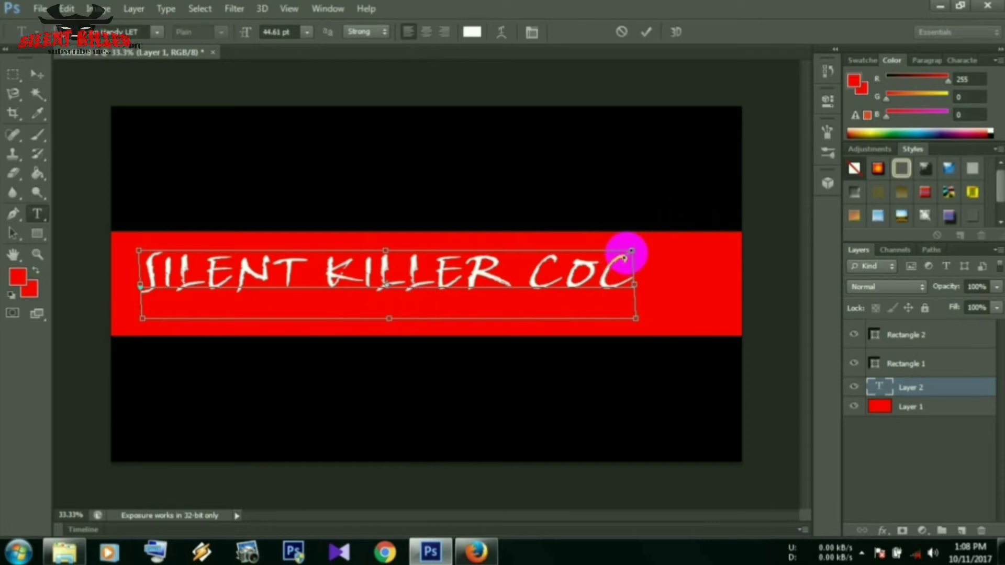
drag(631, 253, 727, 231)
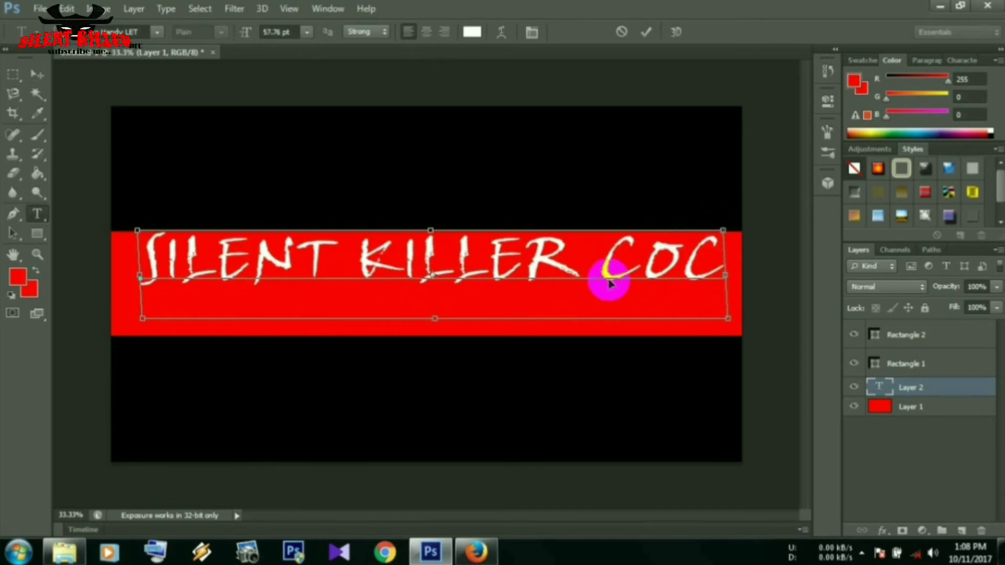
mouse_move(429, 261)
mouse_down()
mouse_move(433, 279)
mouse_move(405, 272)
mouse_up()
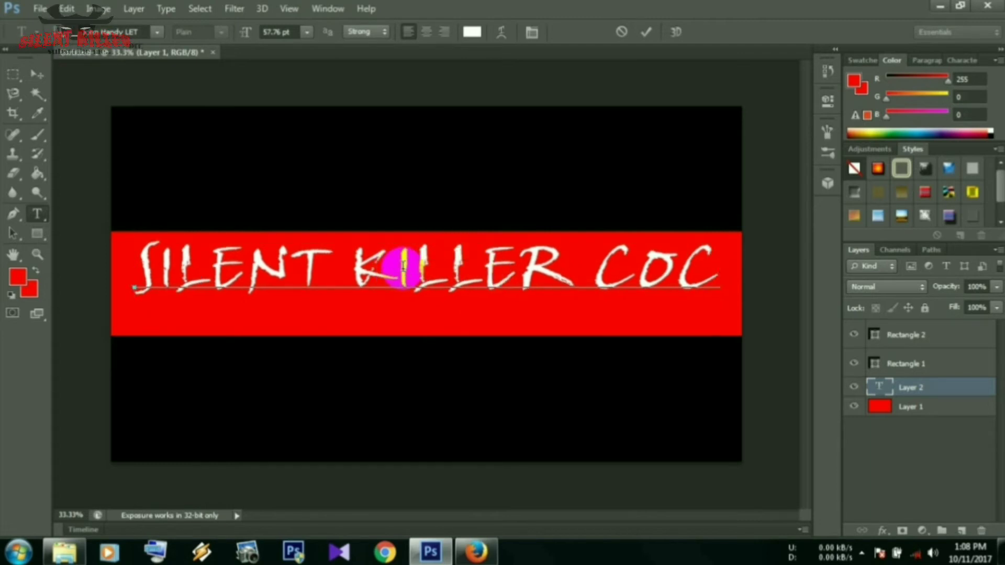
click(456, 264)
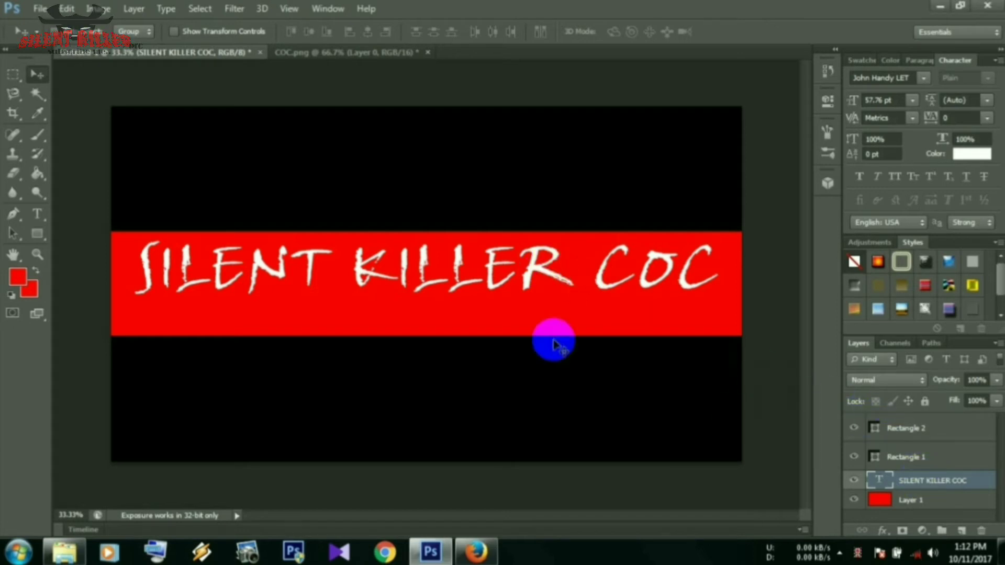
- Free-transform the title down to 43.71 pt and centre it in the red band
mouse_move(459, 267)
mouse_down()
mouse_move(446, 279)
mouse_move(459, 277)
mouse_up()
key(ctrl+t)
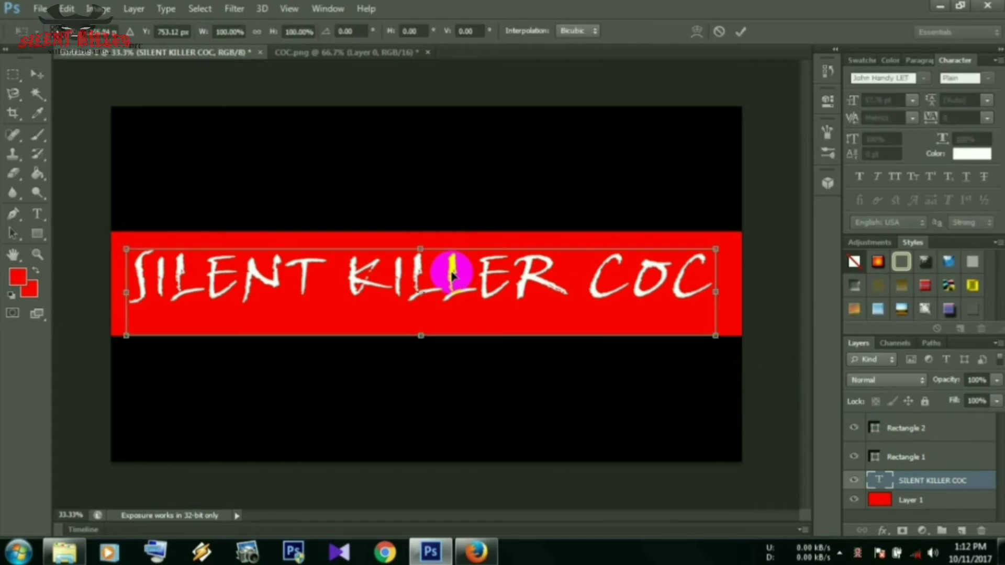
drag(715, 250, 655, 271)
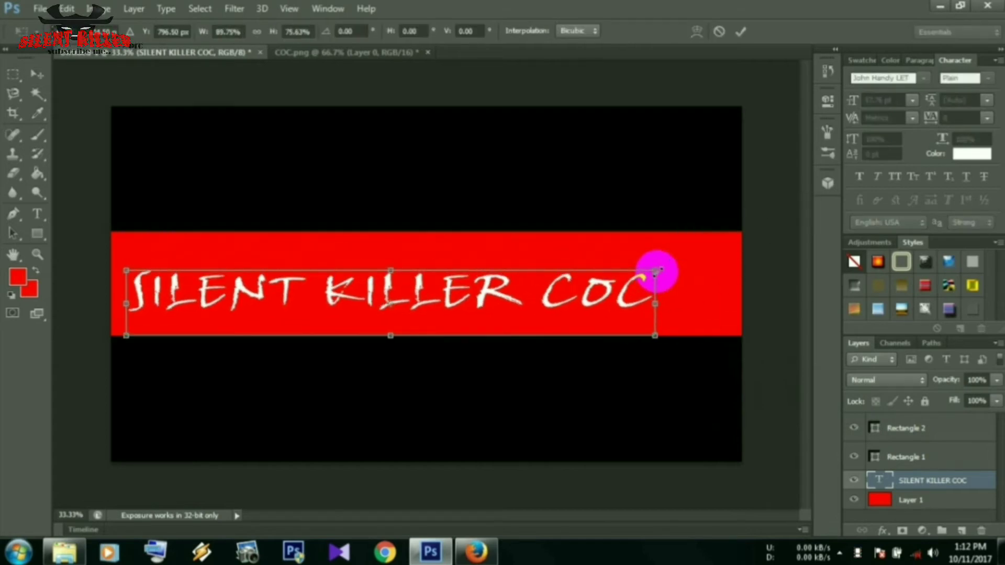
drag(461, 302, 493, 279)
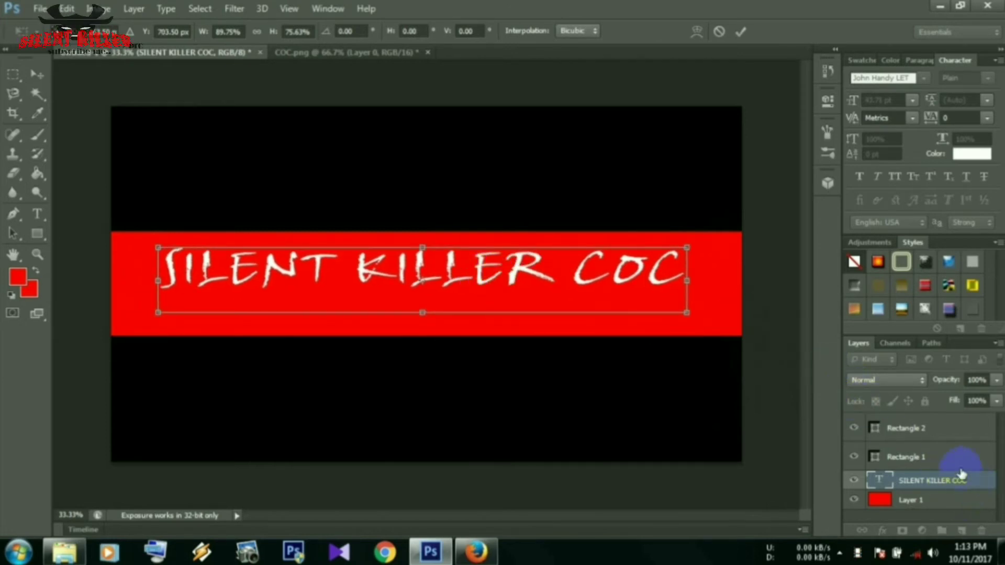
key(Return)
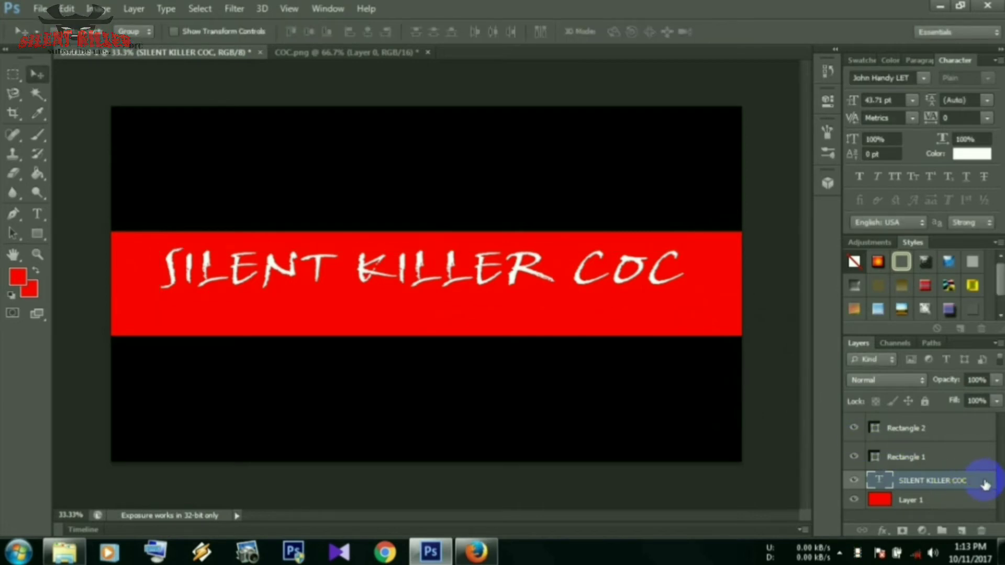
- Give the title Stroke and Satin layer effects after trying bevel, inner shadow and glow
double_click(984, 485)
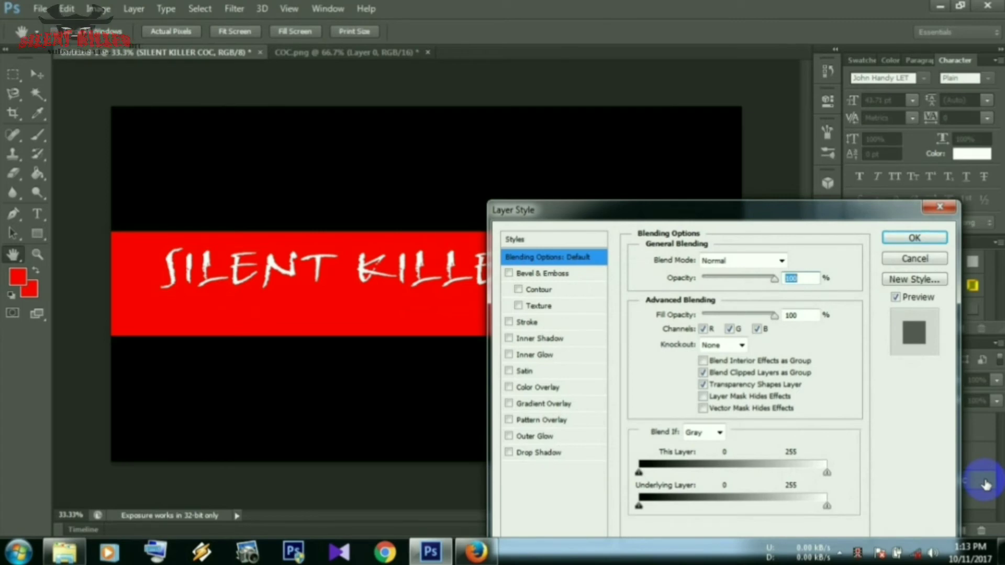
click(509, 273)
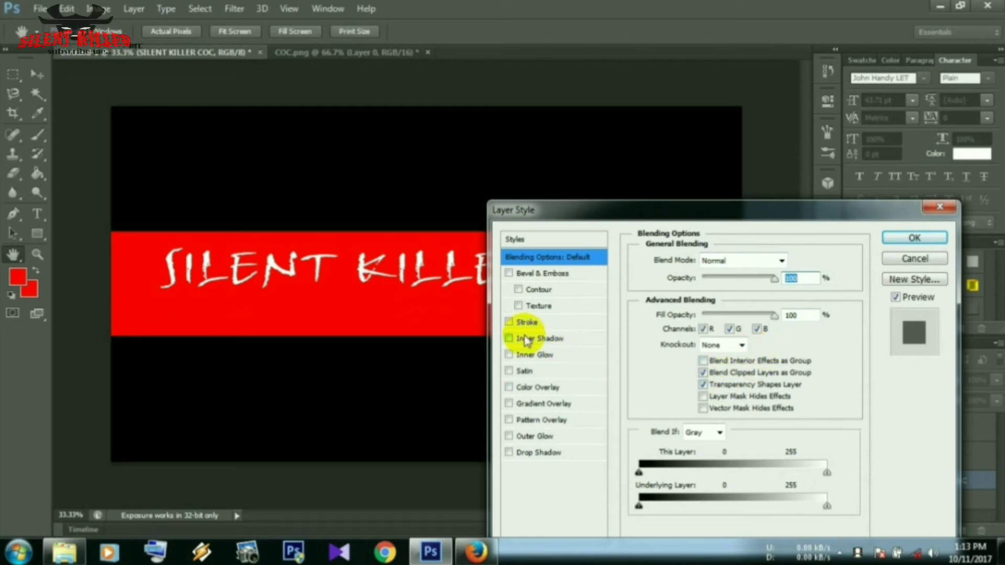
click(509, 322)
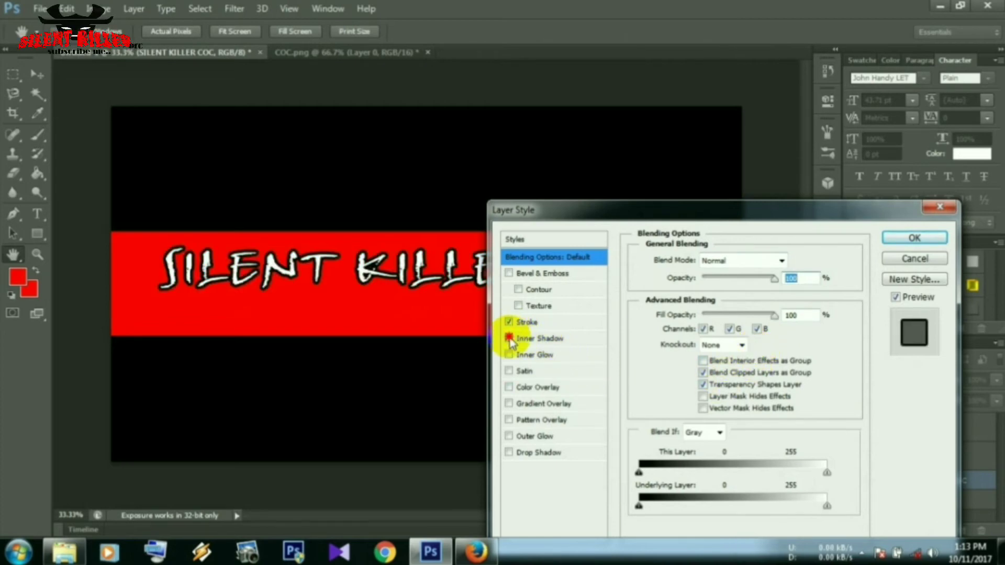
click(509, 338)
click(509, 371)
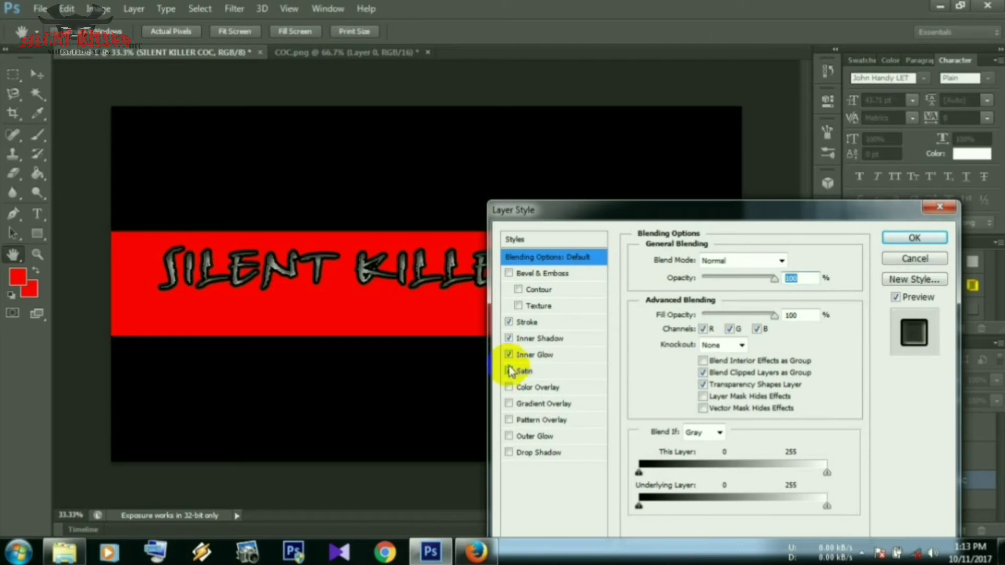
click(509, 354)
click(509, 338)
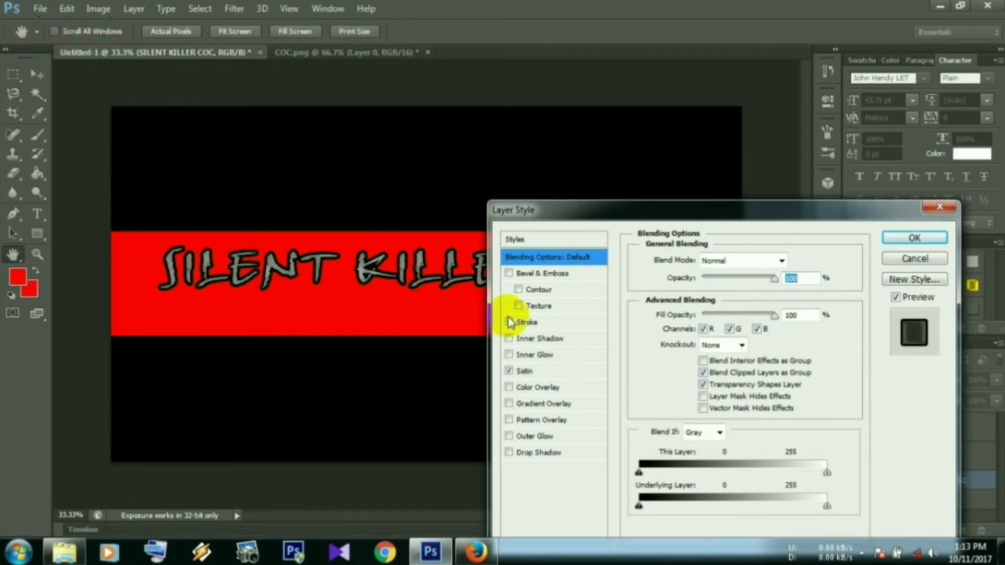
click(510, 322)
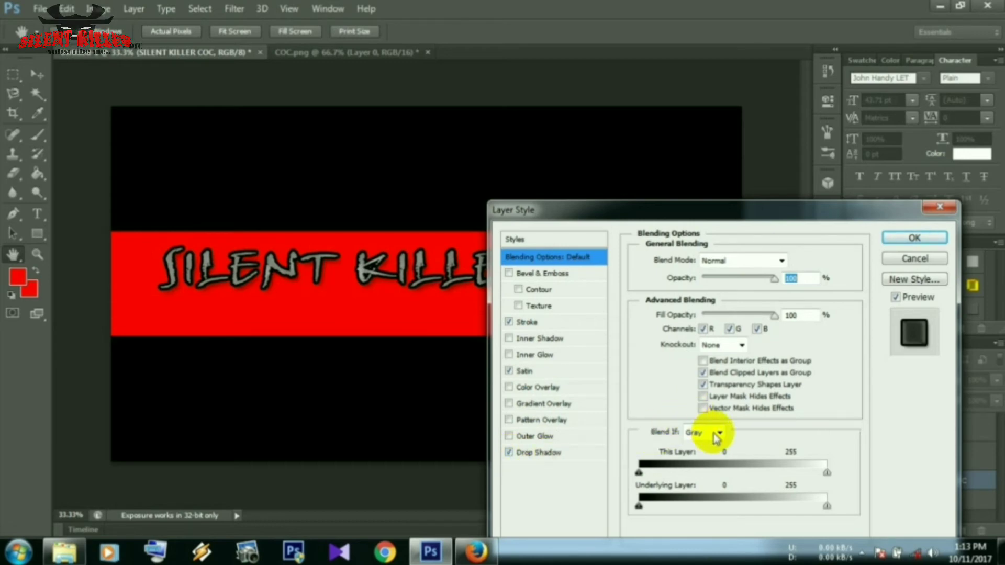
- Adjust the blend-if sliders, set Lighten blending, and apply the title's layer style
mouse_move(638, 472)
mouse_down()
mouse_move(716, 472)
mouse_move(641, 472)
mouse_up()
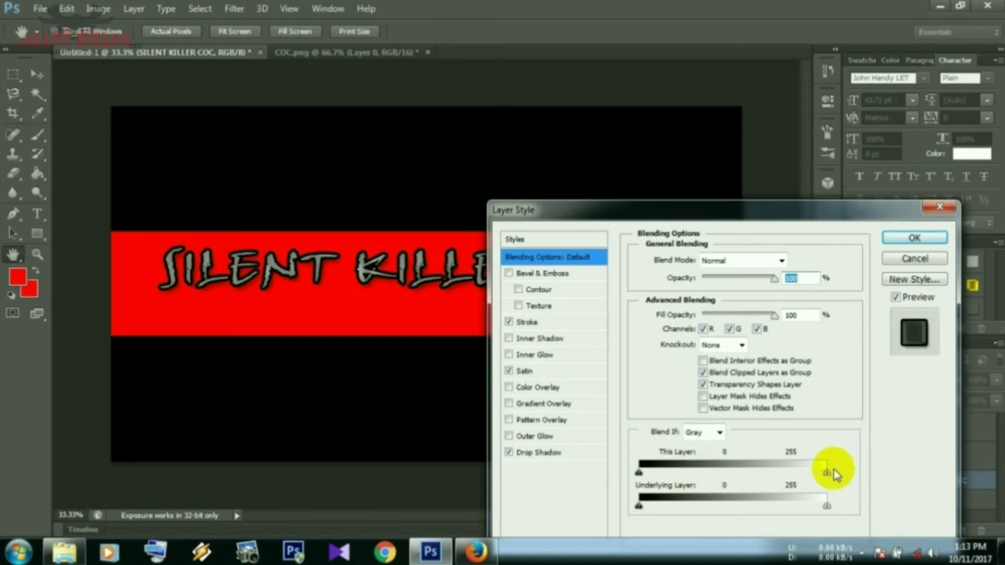
drag(827, 473, 850, 471)
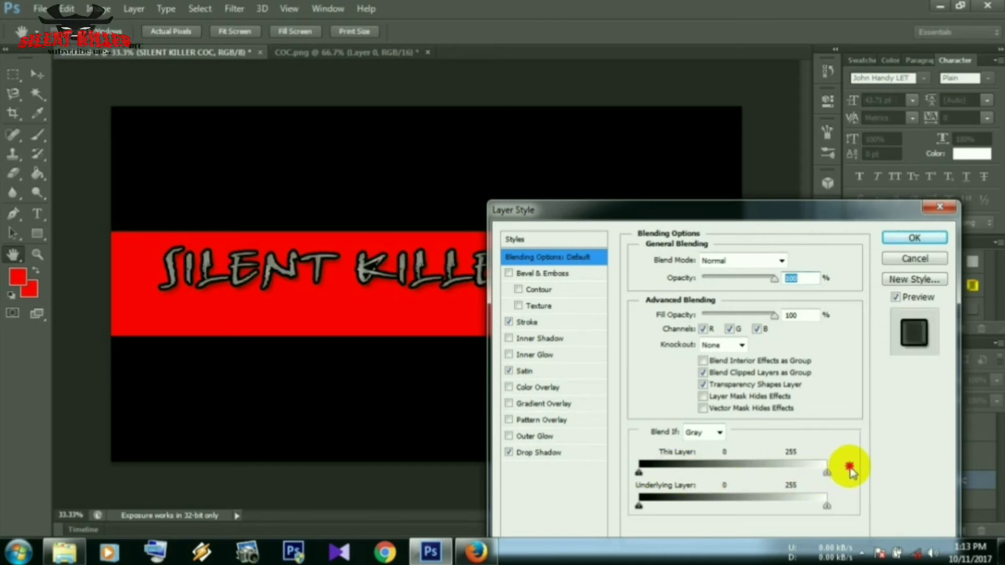
click(781, 260)
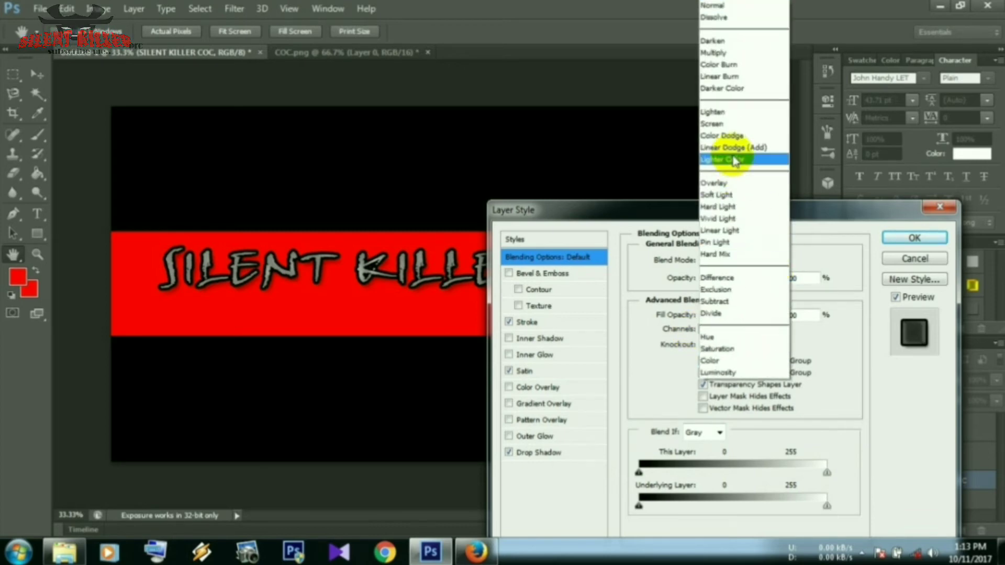
click(735, 112)
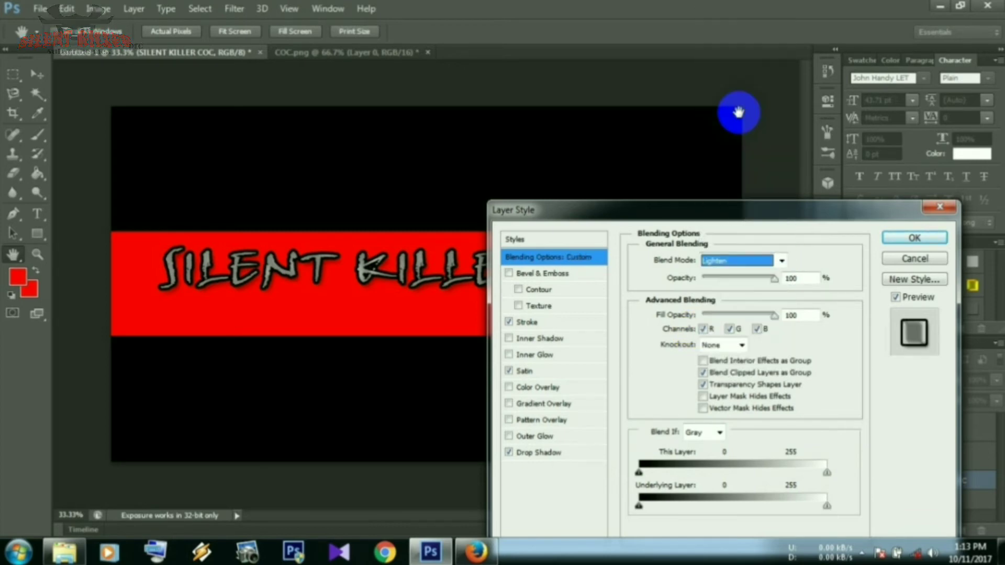
click(914, 239)
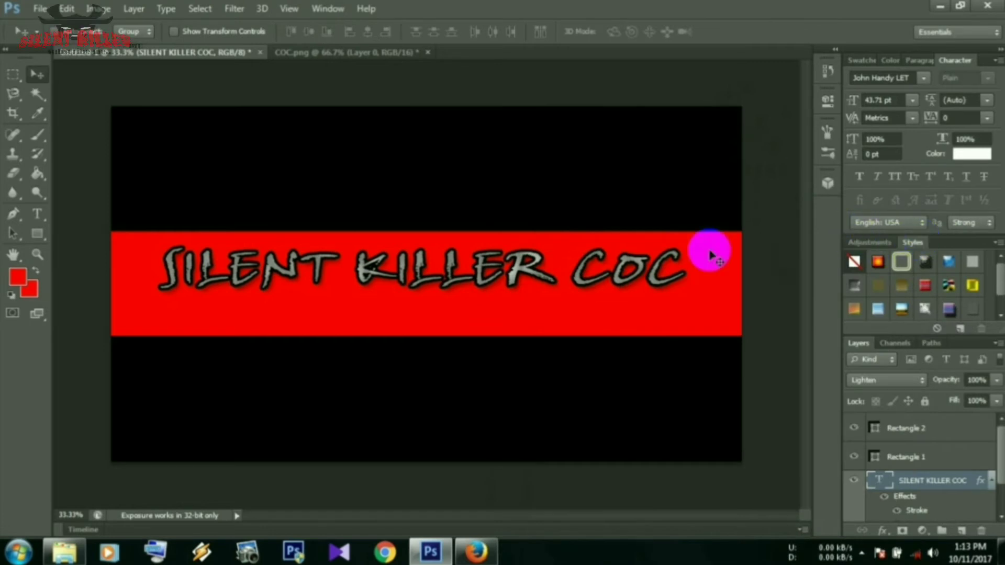
click(15, 153)
- Open images.png and drag the bull-head logo into the Untitled-1 banner document
click(39, 8)
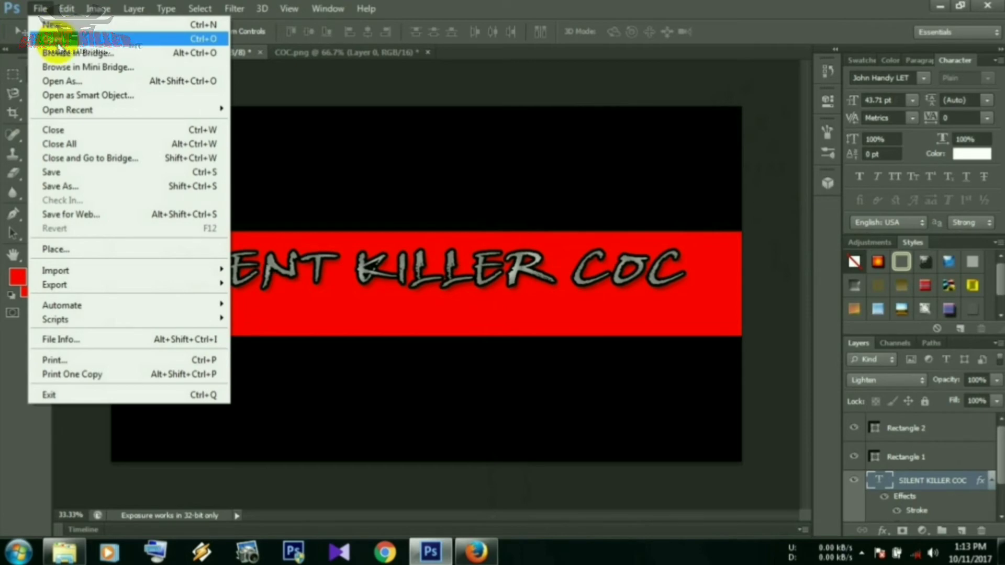
click(55, 39)
scroll(646, 220, down, 5)
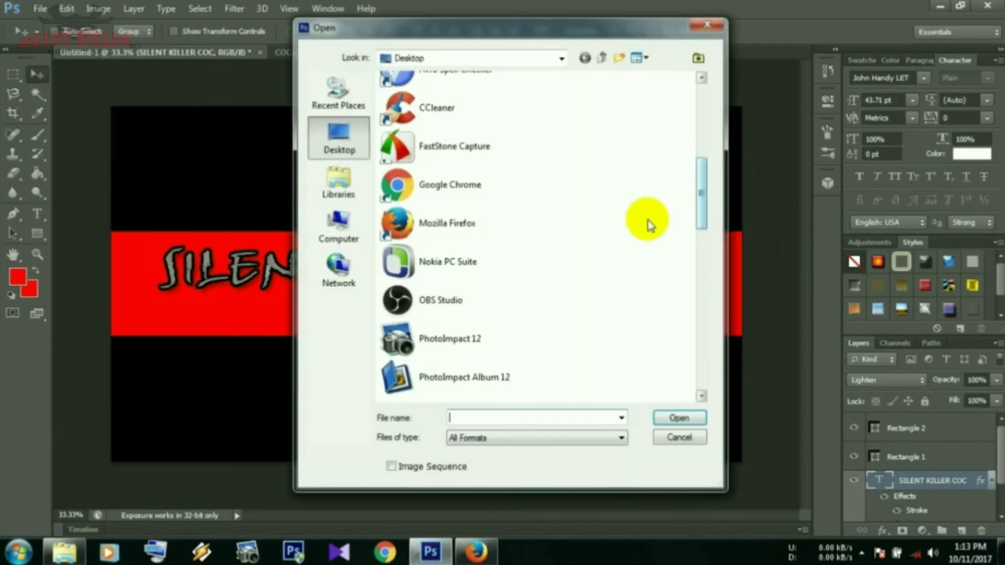
scroll(612, 231, down, 5)
scroll(612, 230, down, 3)
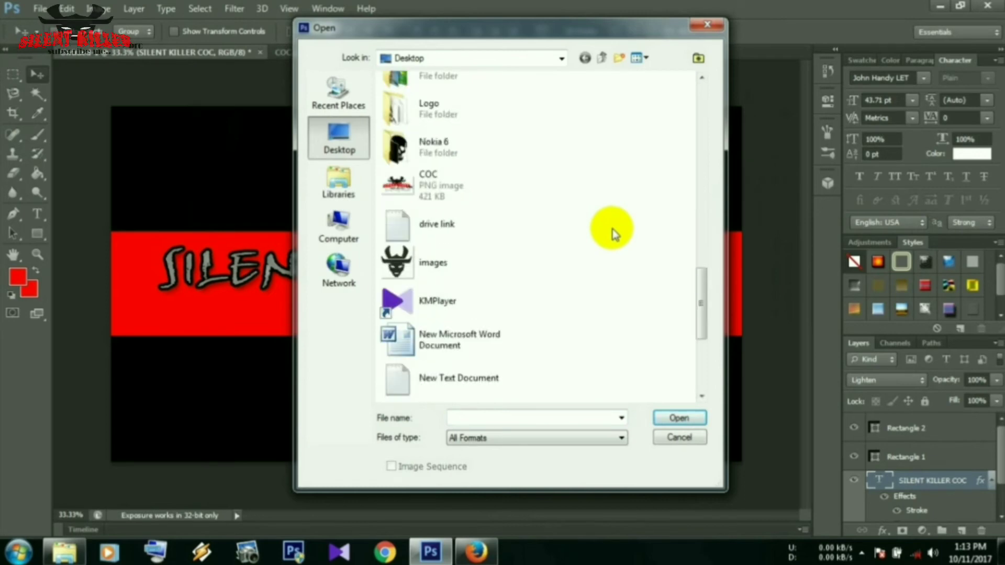
double_click(461, 267)
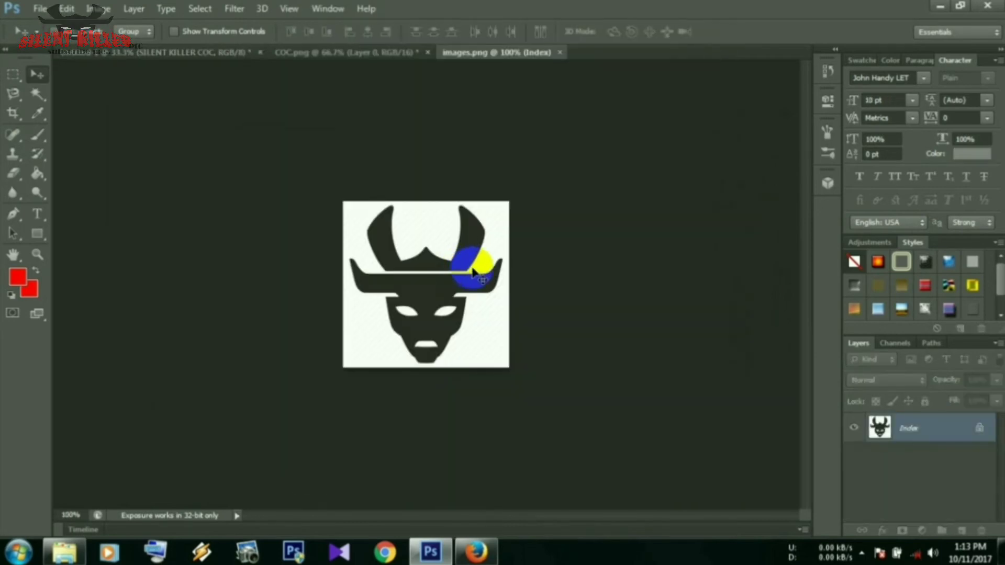
key(ctrl+Tab)
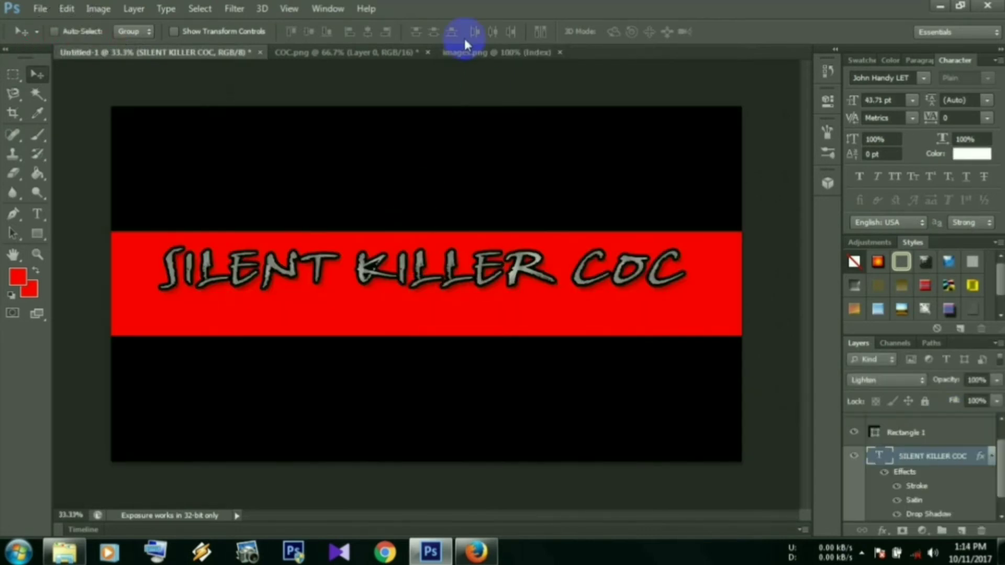
click(467, 52)
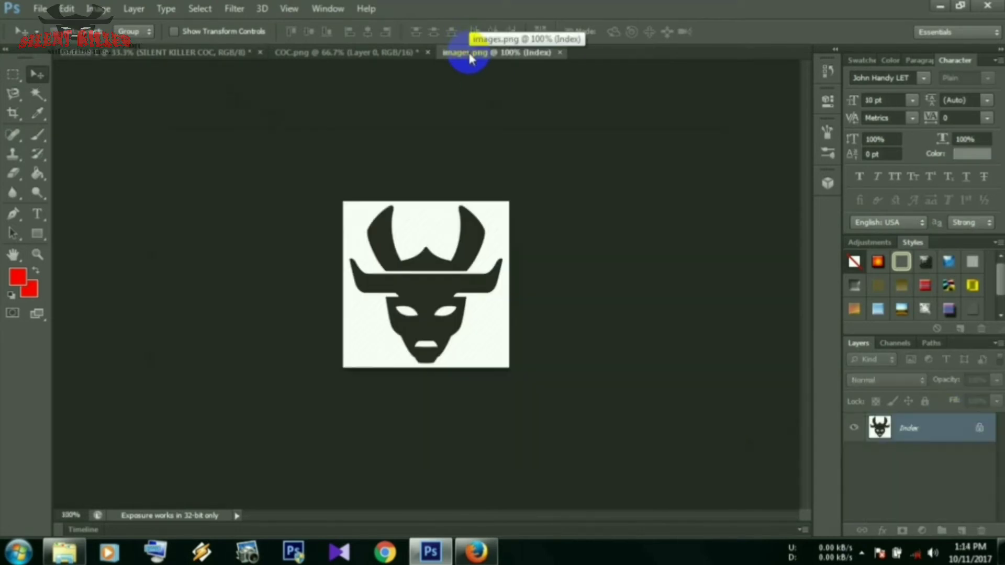
mouse_move(445, 278)
mouse_down()
mouse_move(341, 166)
mouse_move(199, 51)
mouse_move(378, 277)
mouse_move(402, 289)
mouse_move(463, 285)
mouse_up()
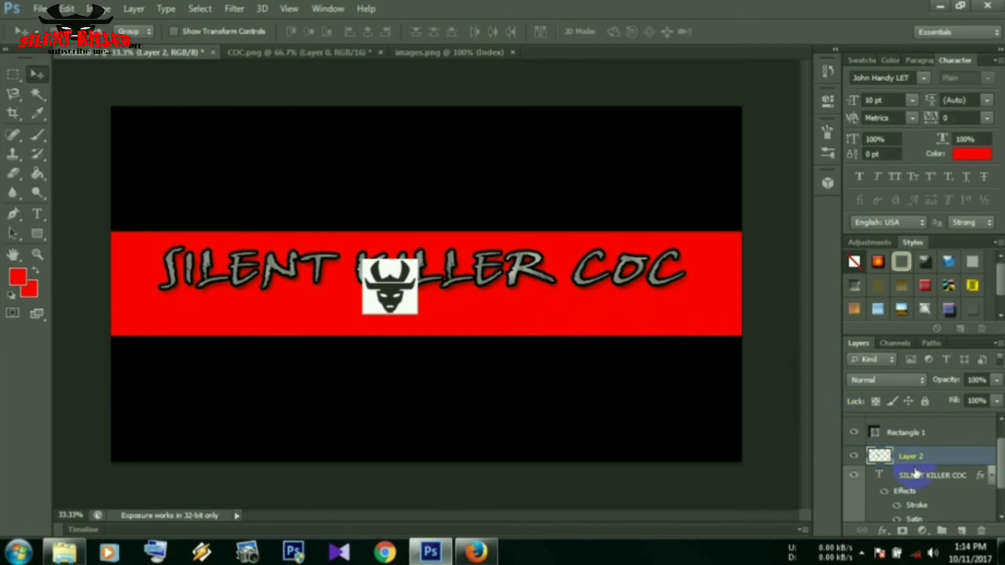
- Free-transform Layer 2 to stretch the bull logo wide across the red band
click(959, 452)
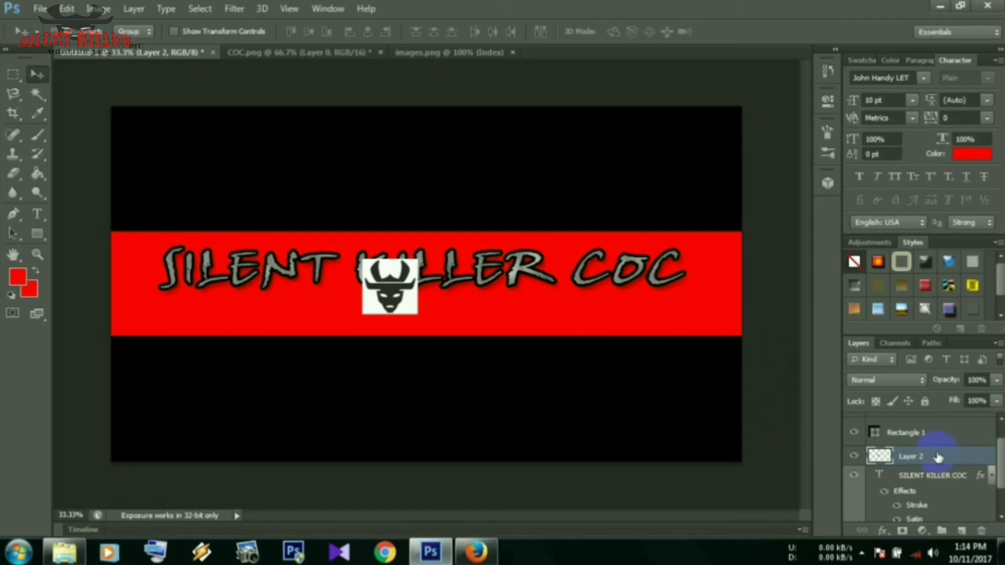
key(ctrl+t)
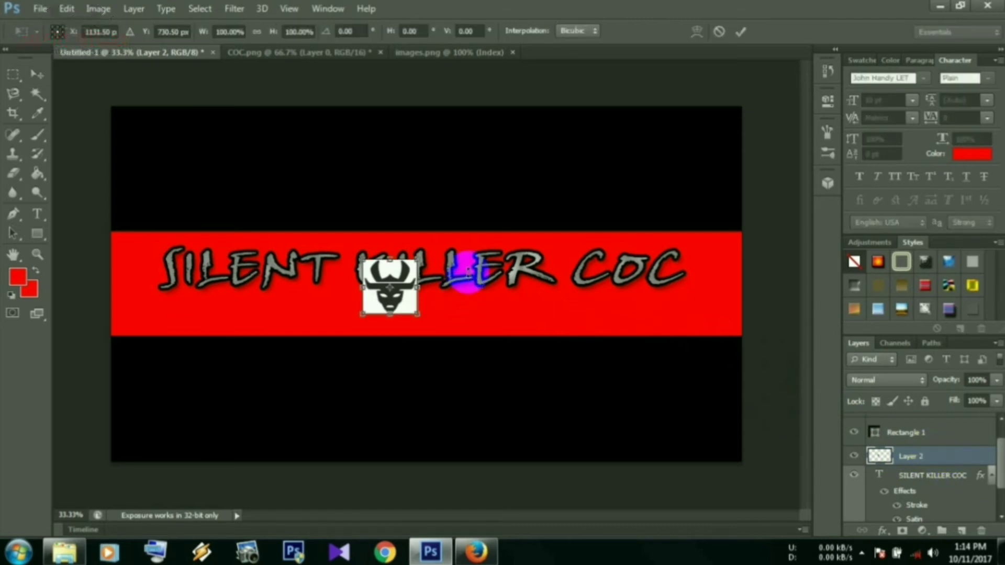
drag(417, 259, 598, 232)
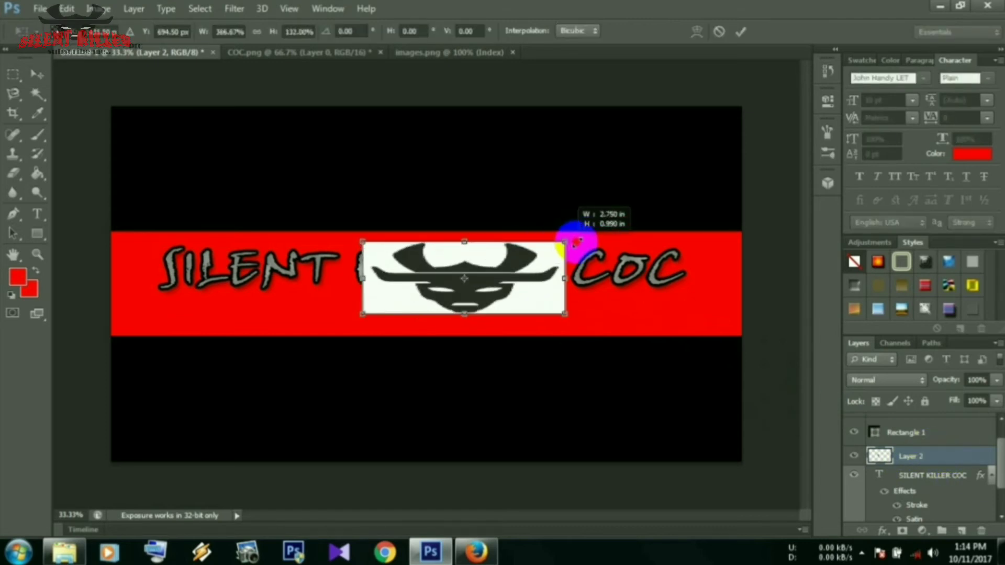
drag(363, 313, 216, 334)
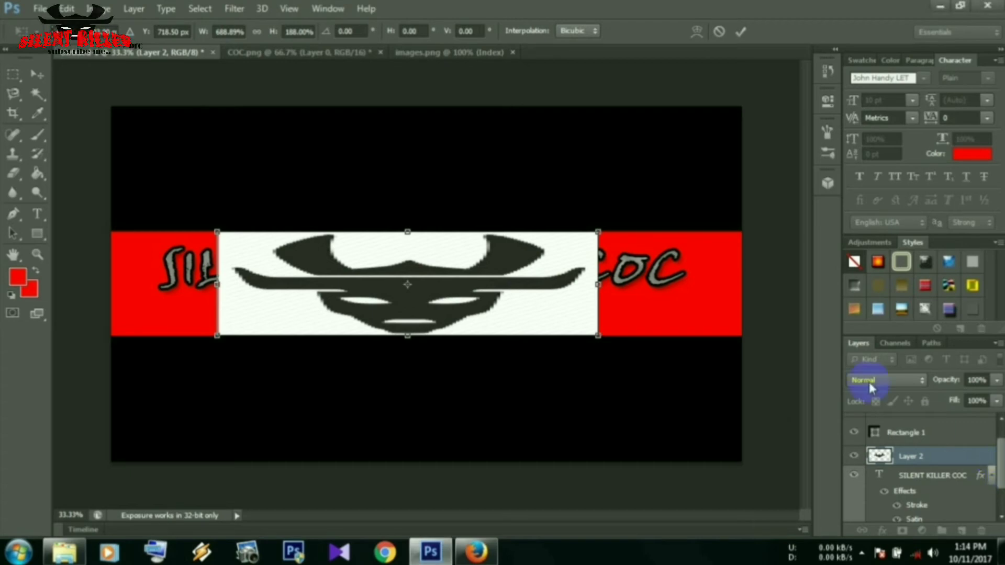
click(545, 283)
double_click(522, 276)
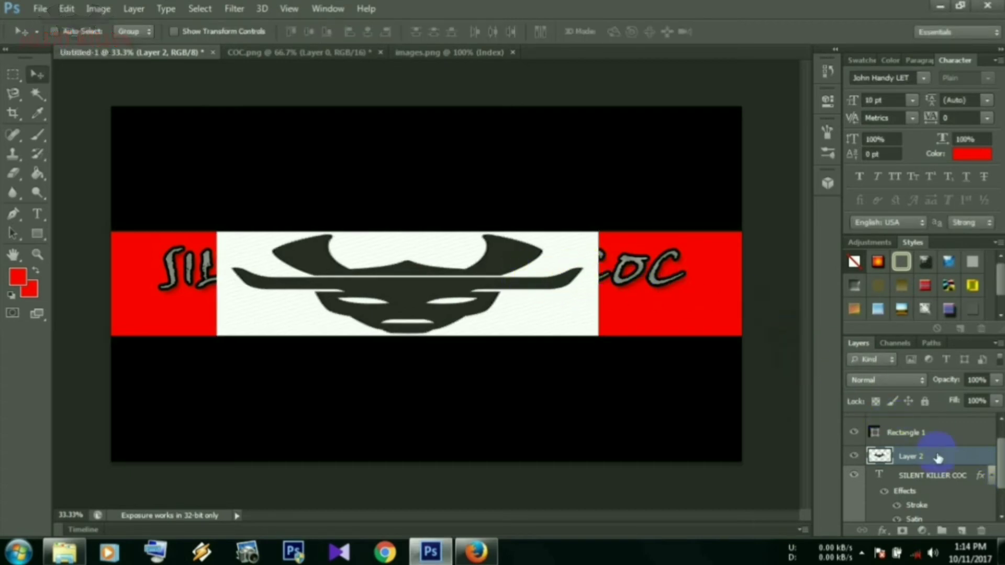
- Move the SILENT KILLER COC text layer above the bull logo's Layer 2
drag(916, 478, 912, 434)
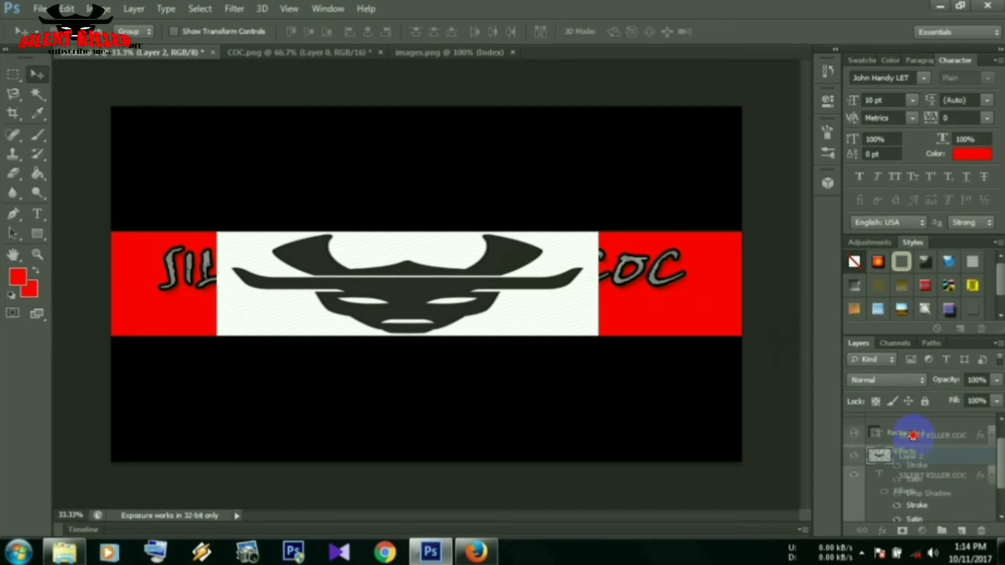
drag(912, 435, 909, 448)
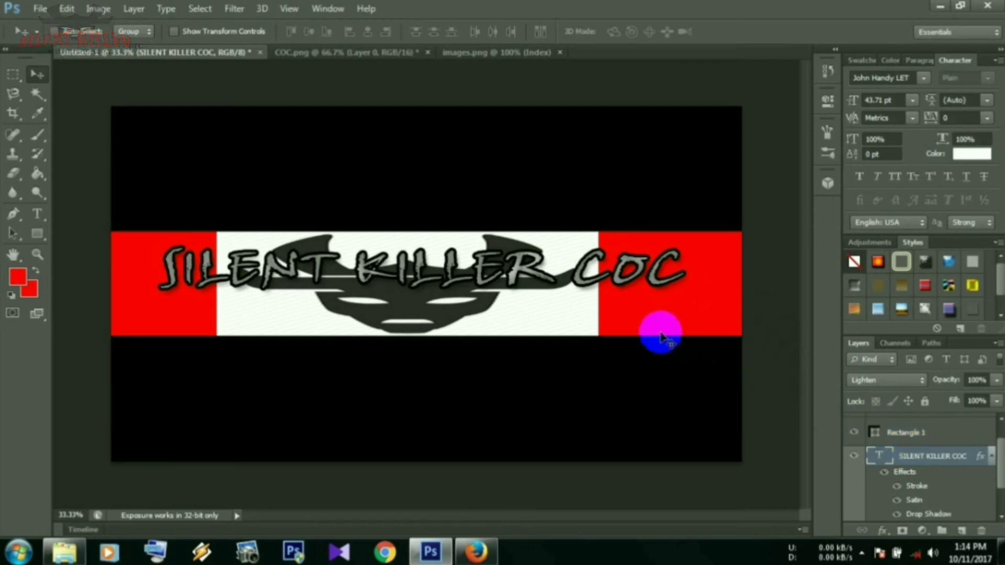
click(552, 316)
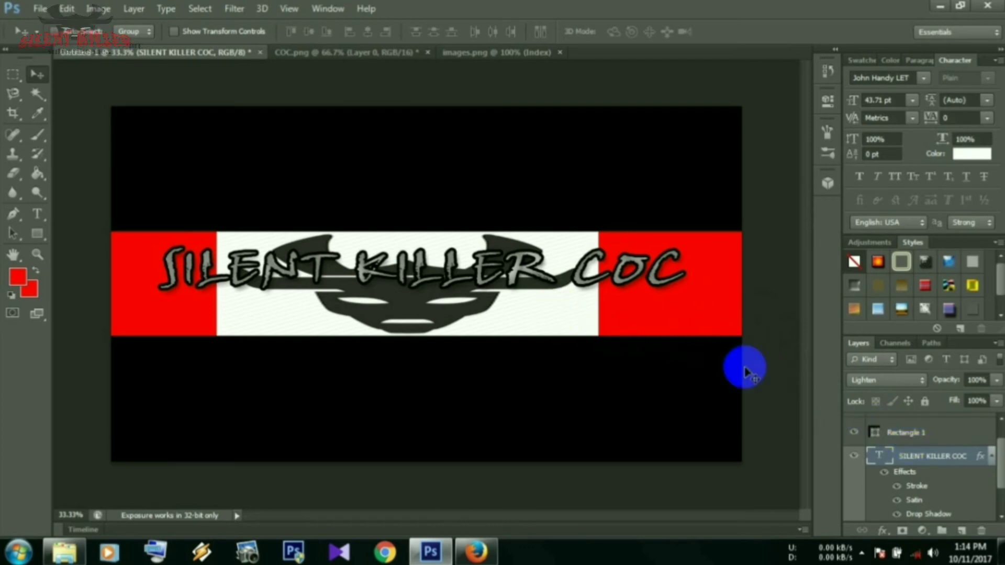
scroll(949, 497, down, 1)
scroll(950, 494, down, 1)
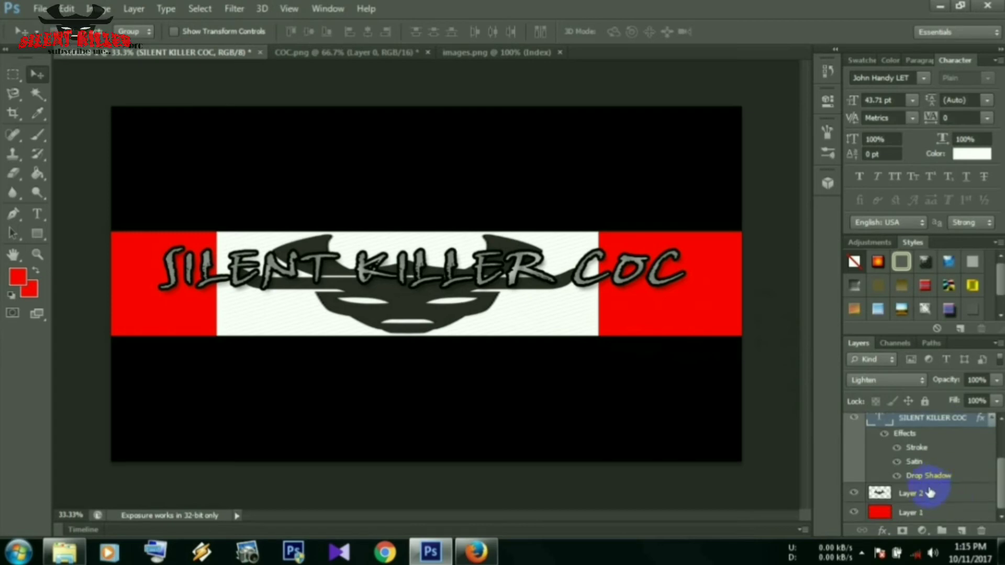
- Stretch Layer 2's logo sideways to both canvas edges, then toggle the title's visibility to check
click(929, 495)
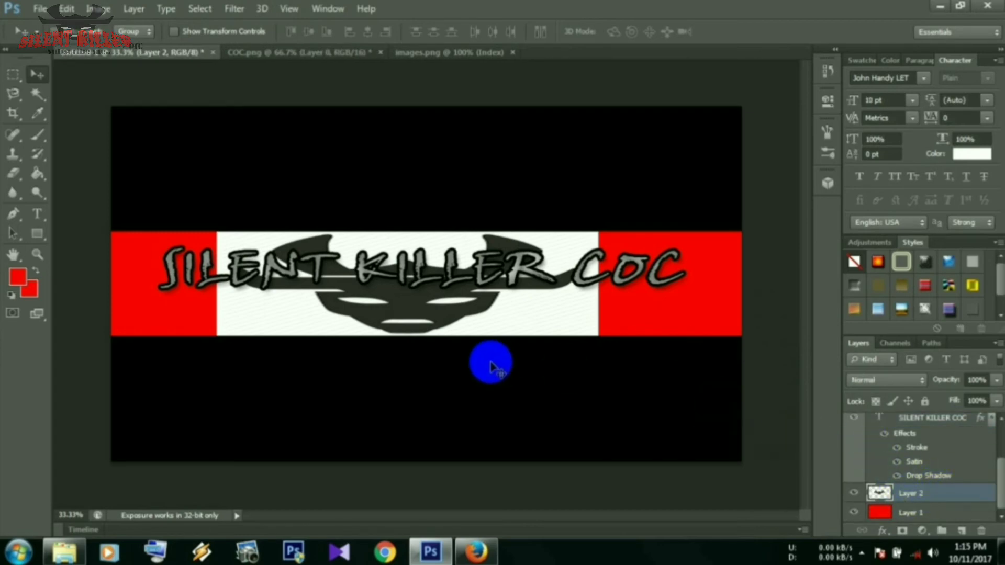
key(ctrl+t)
mouse_move(601, 231)
mouse_down()
mouse_move(725, 219)
mouse_move(760, 227)
mouse_up()
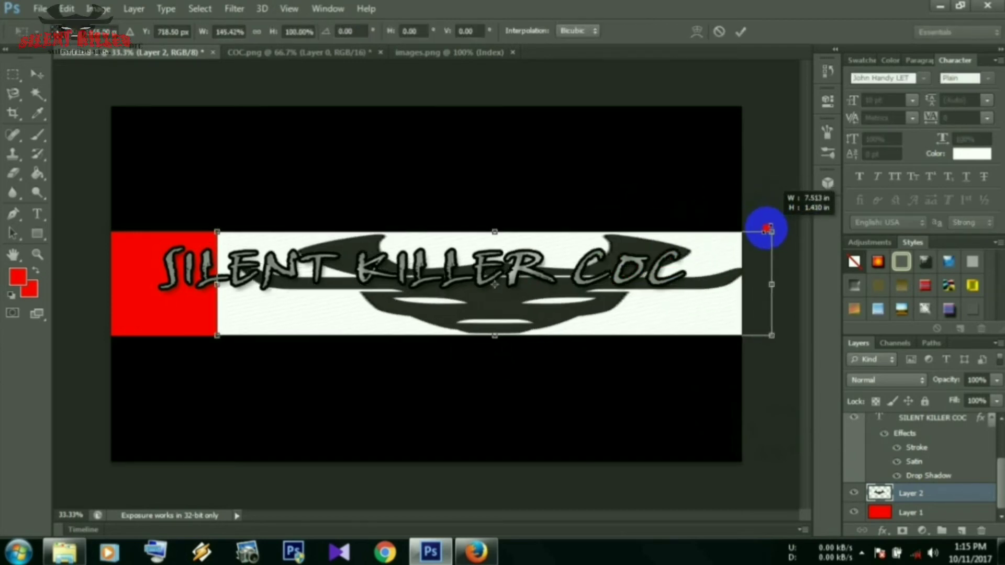
drag(761, 227, 741, 230)
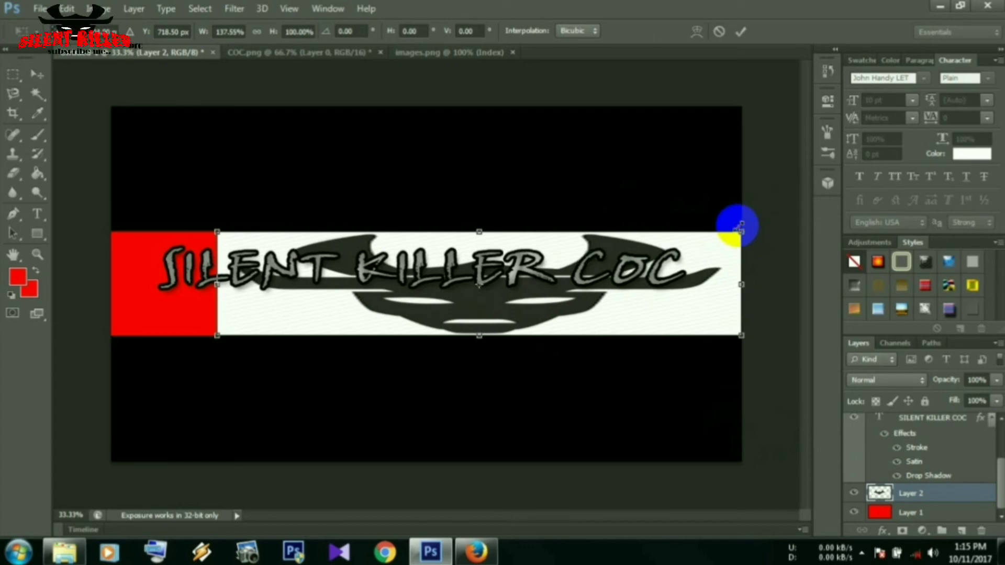
mouse_move(217, 231)
mouse_down()
mouse_move(93, 232)
mouse_move(109, 231)
mouse_up()
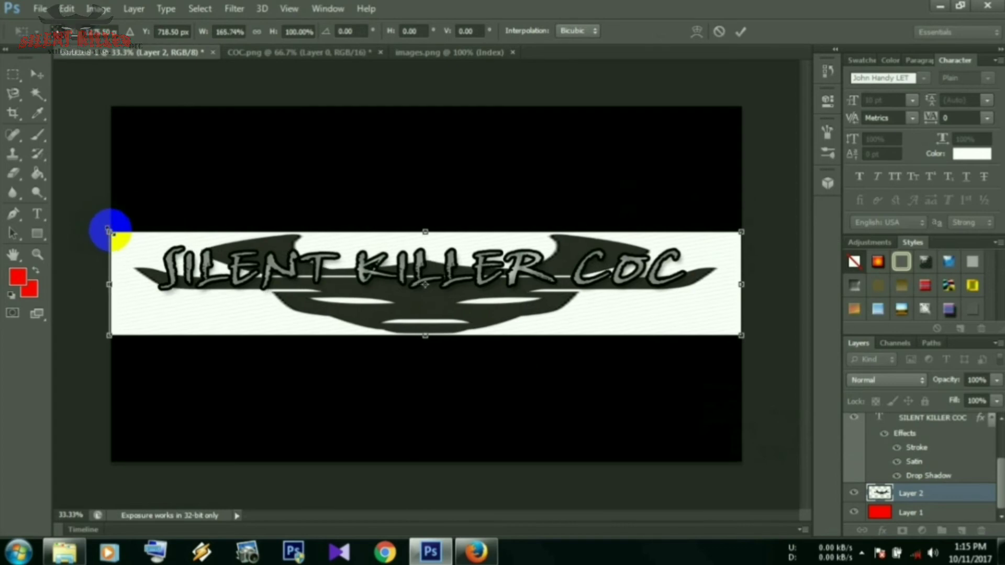
key(Return)
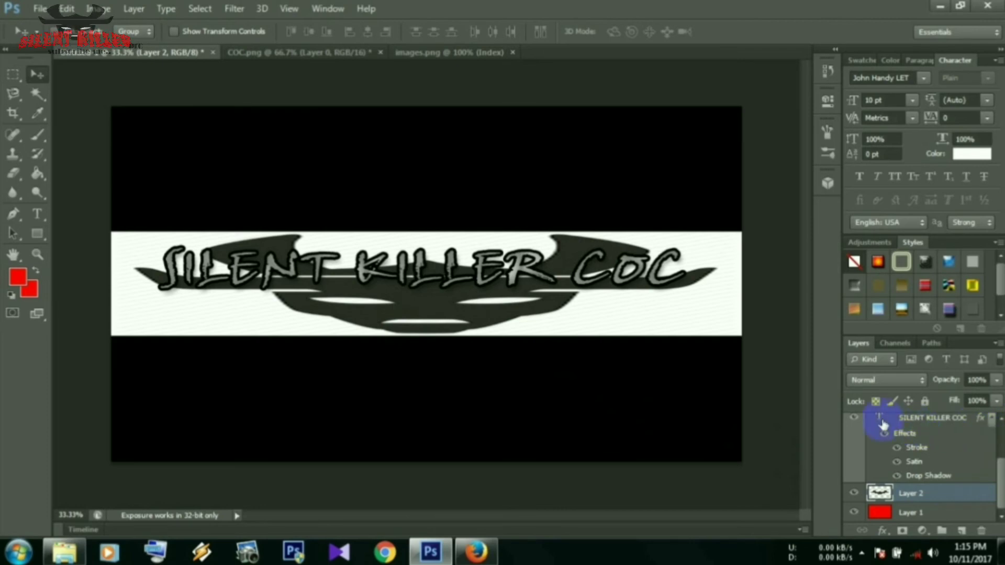
click(855, 420)
click(853, 420)
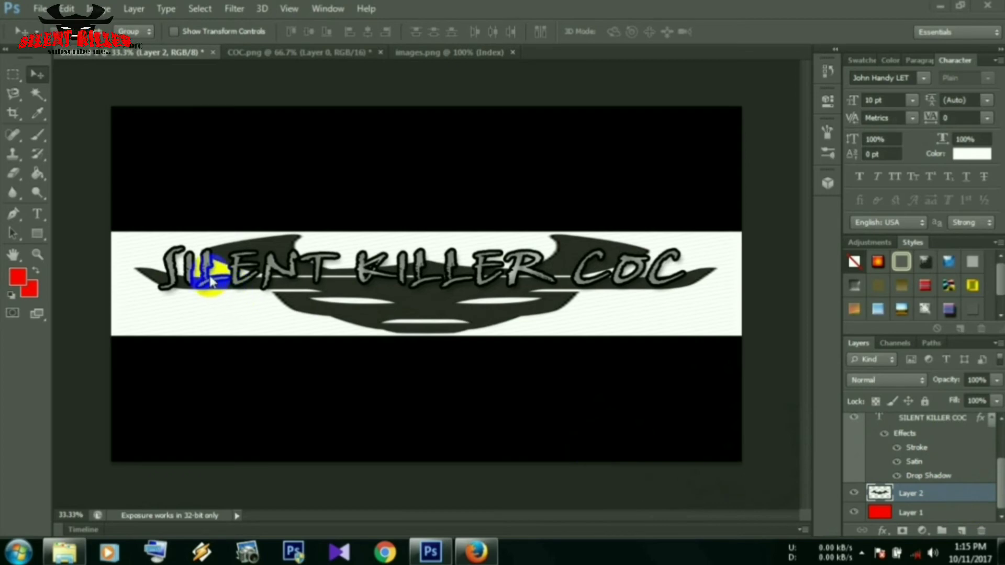
- Open COC.png, select all, and drag the subscribe logo into the banner
click(39, 8)
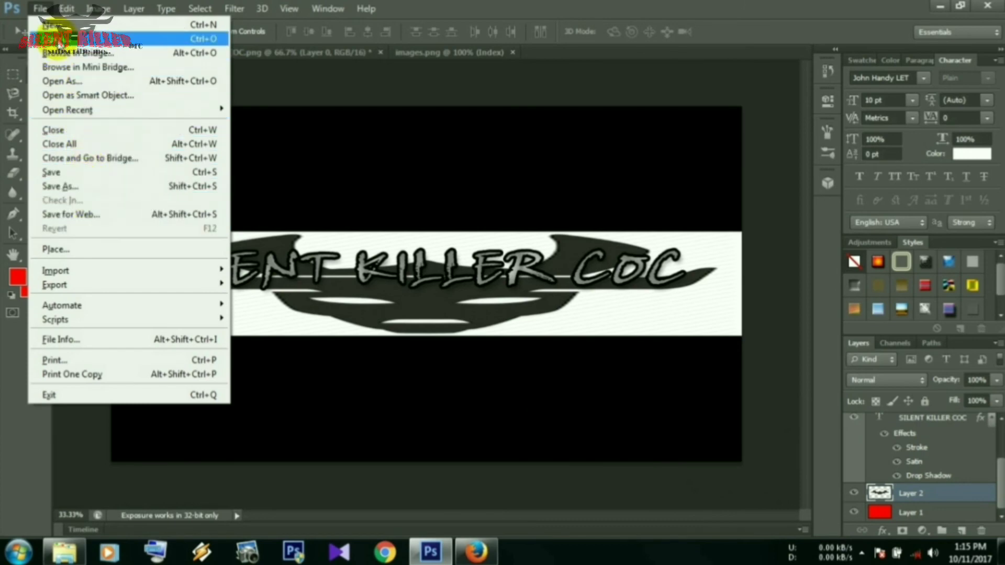
click(57, 38)
scroll(605, 261, down, 5)
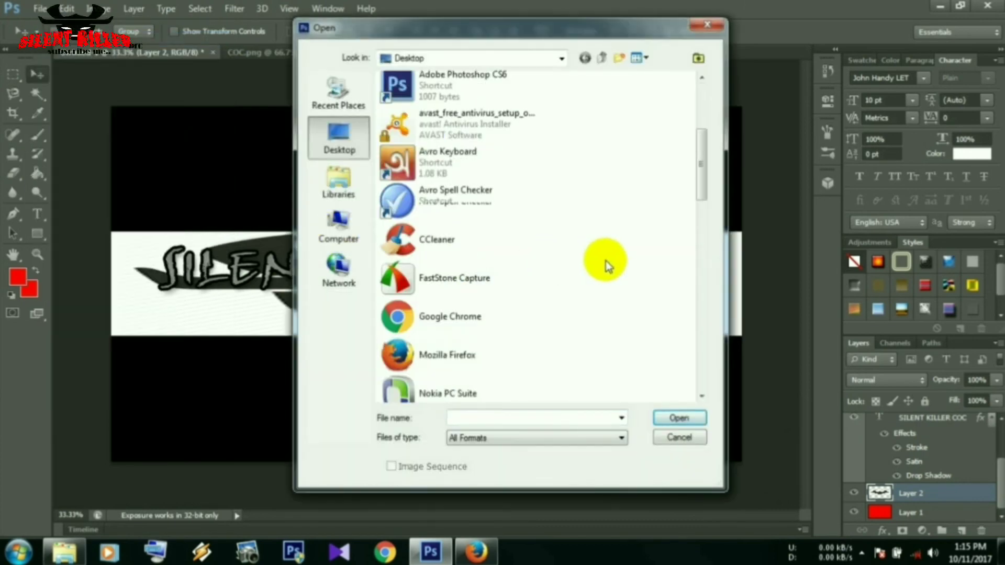
scroll(606, 261, down, 6)
scroll(606, 263, down, 5)
scroll(606, 264, down, 5)
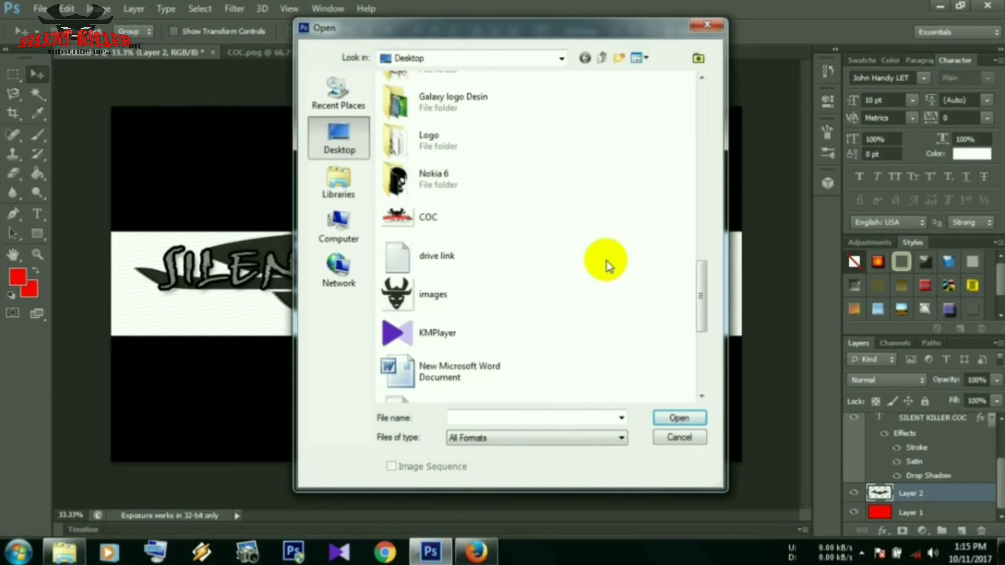
double_click(465, 222)
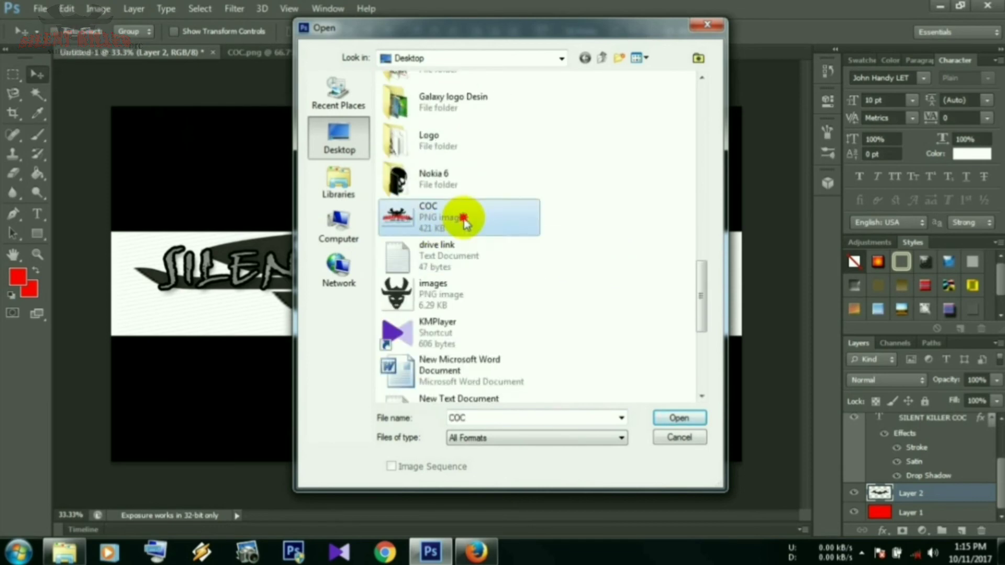
key(ctrl+a)
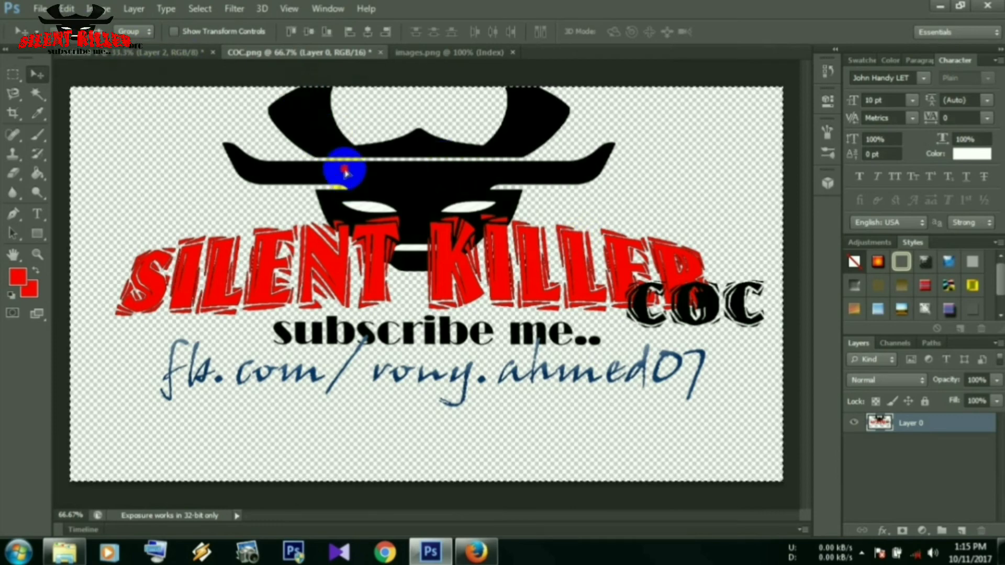
mouse_move(341, 164)
mouse_down()
mouse_move(193, 54)
mouse_move(516, 296)
mouse_up()
- Scale the subscribe logo down into the white strip's lower-right corner
key(ctrl+t)
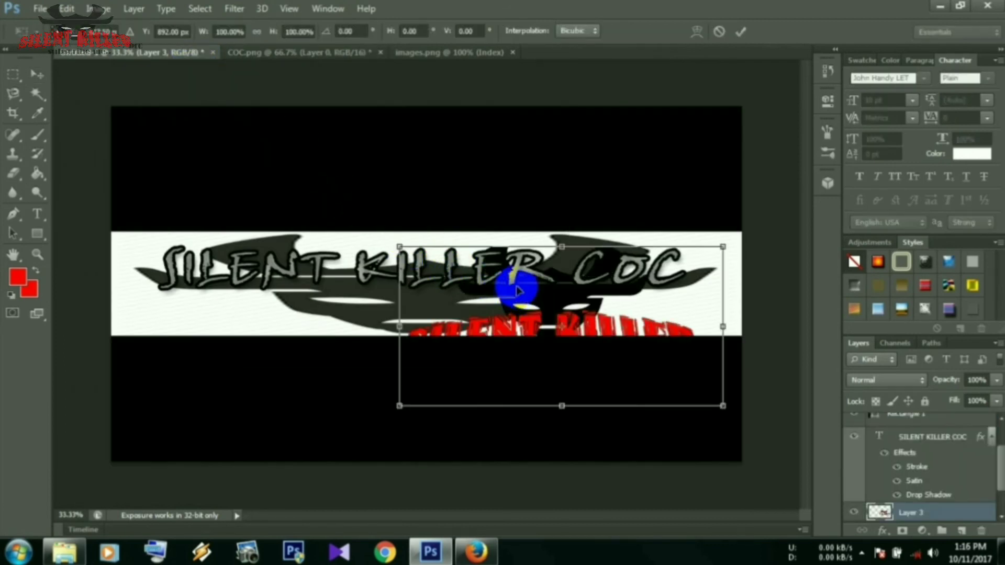
drag(702, 375, 607, 277)
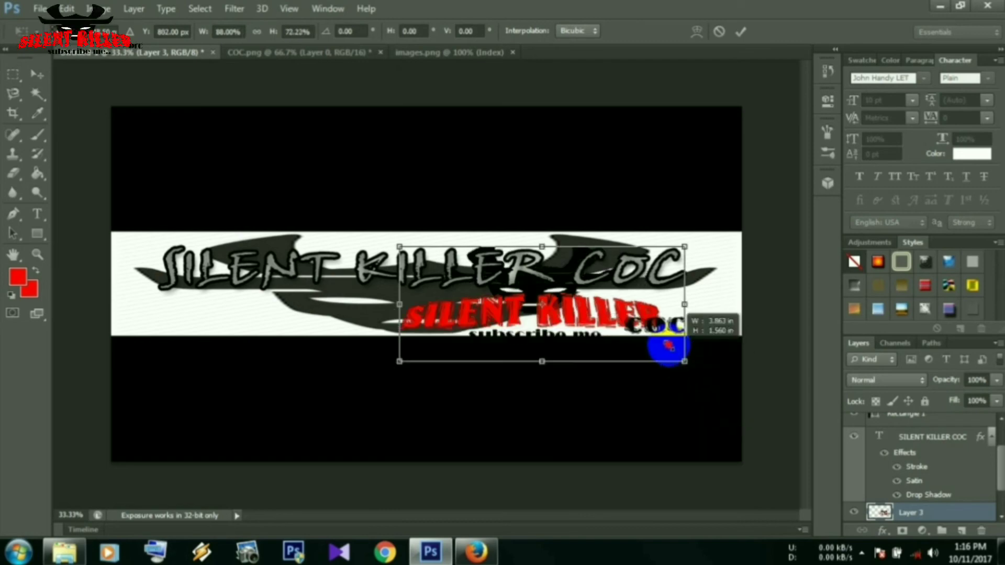
mouse_move(600, 283)
mouse_down()
mouse_move(579, 305)
mouse_move(550, 309)
mouse_move(677, 309)
mouse_move(695, 326)
mouse_move(684, 319)
mouse_up()
key(Return)
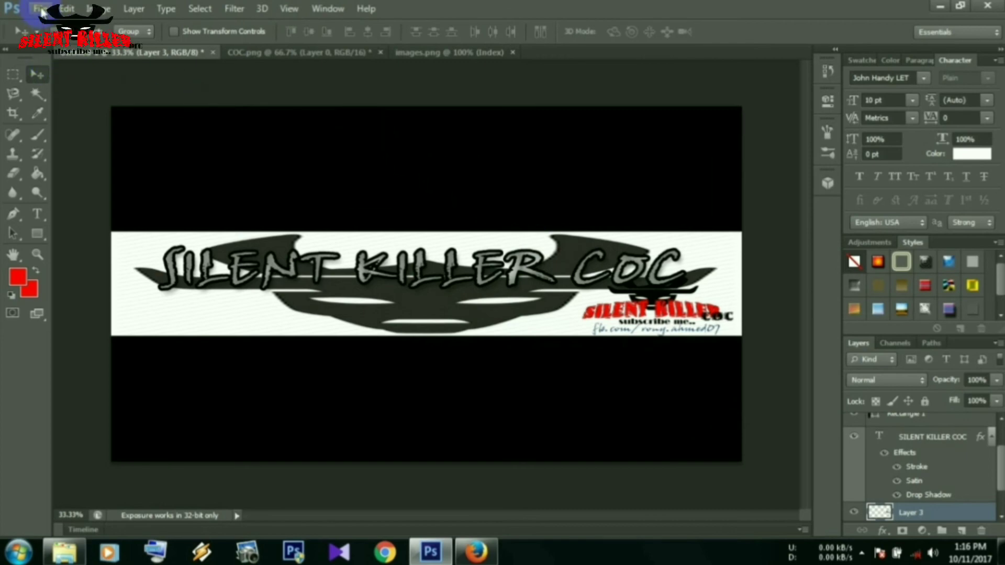
- Save the banner to the Desktop as JPEG 'COC SILENT' at default quality, then minimize Photoshop
click(40, 9)
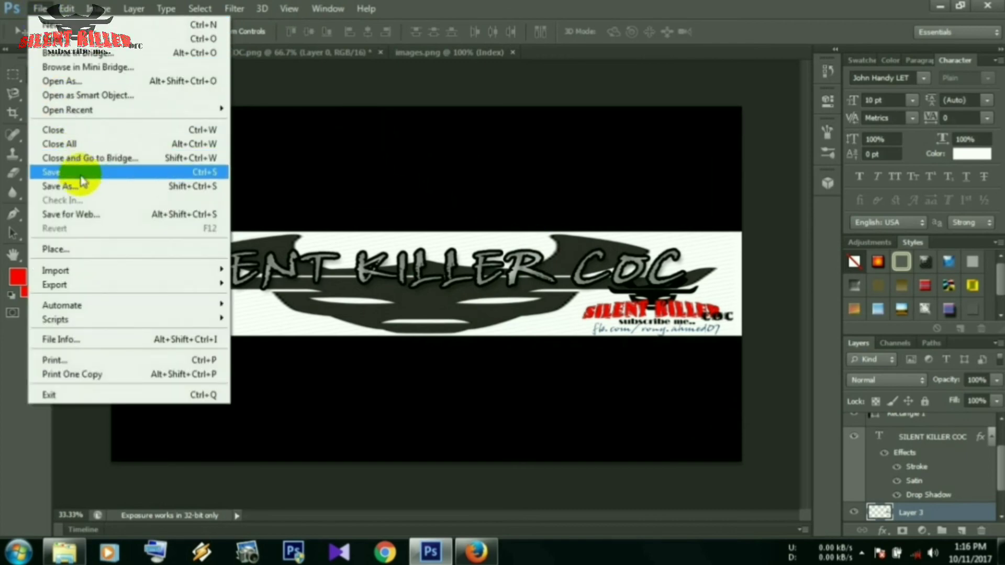
click(83, 188)
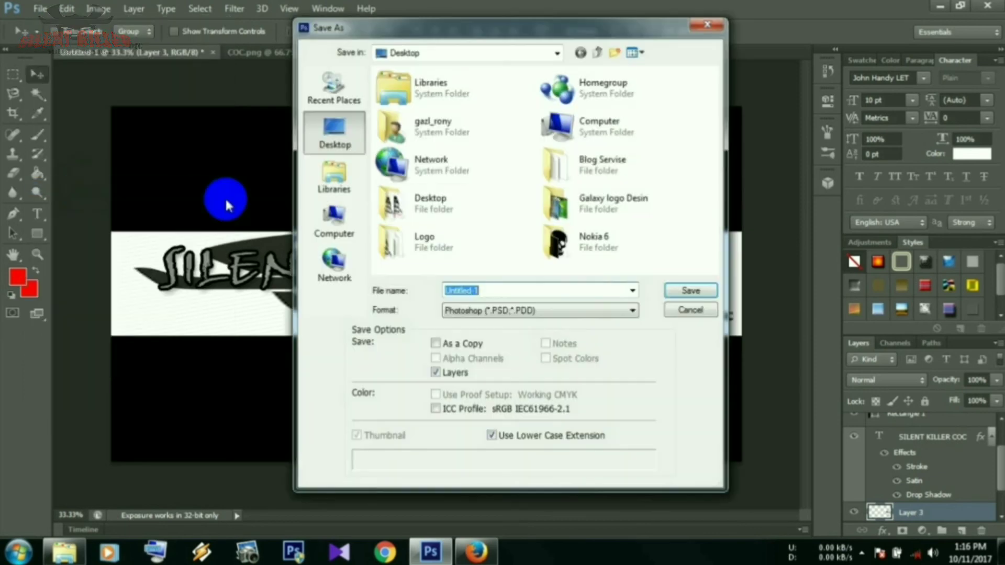
click(617, 312)
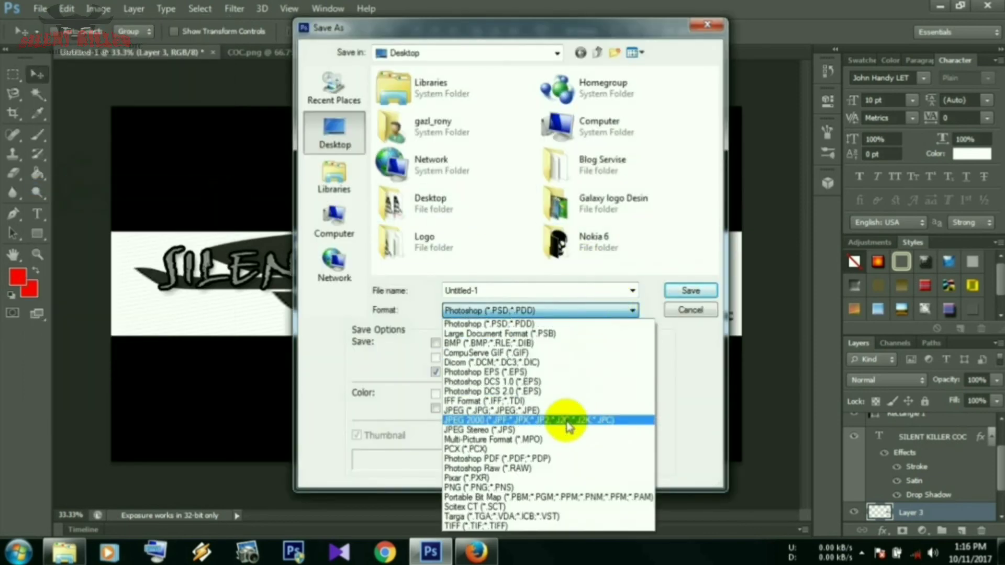
click(567, 411)
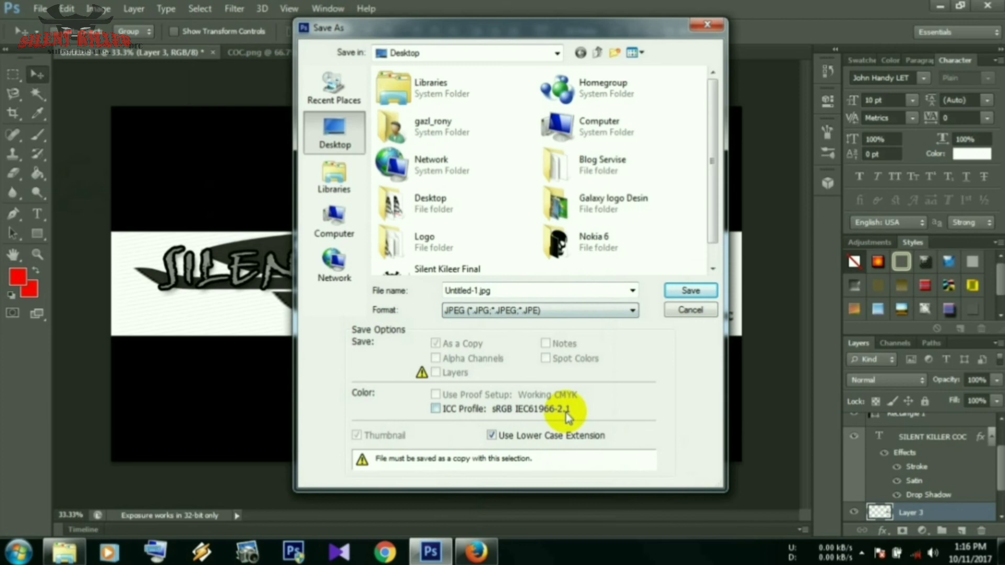
click(540, 291)
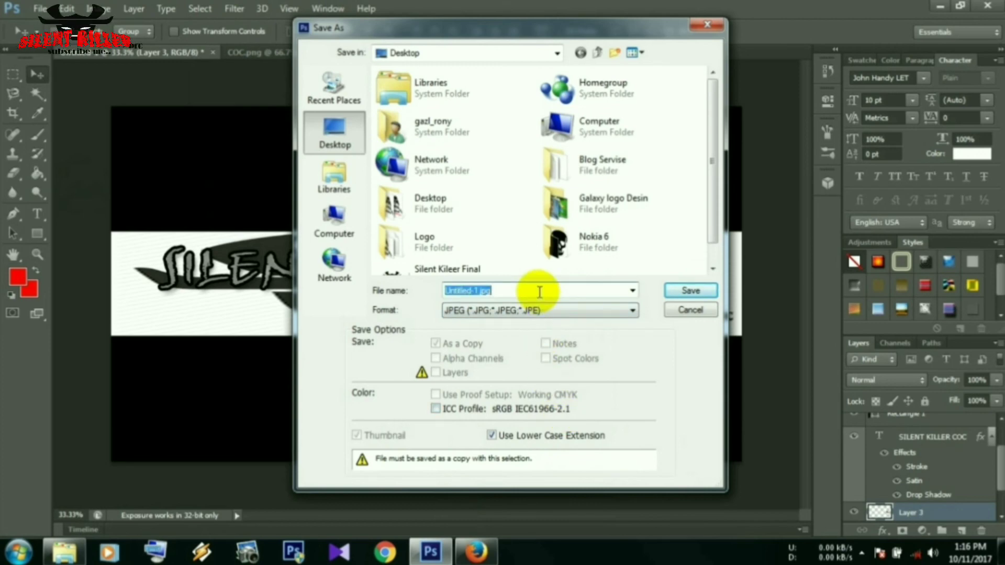
text(COC SILENT)
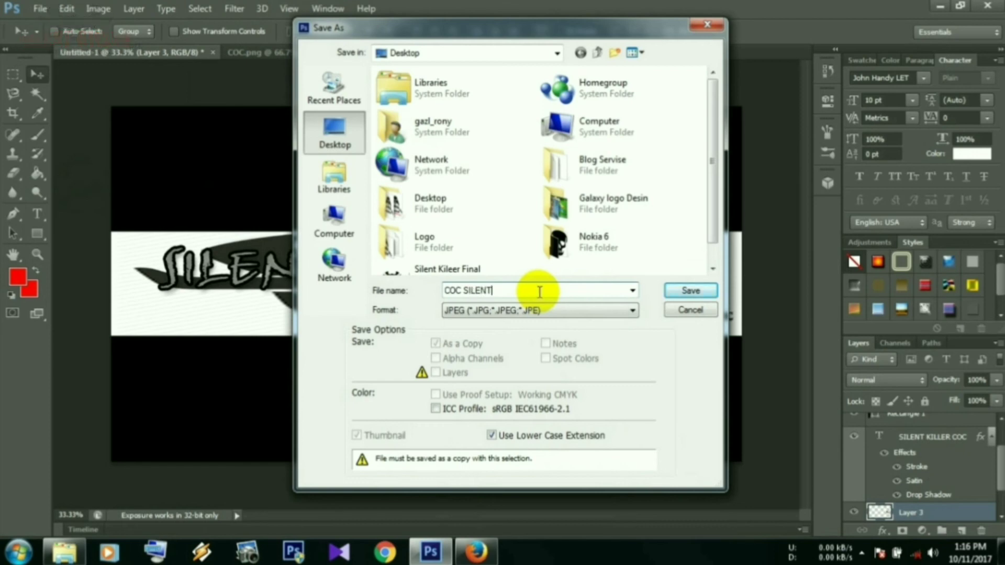
click(684, 290)
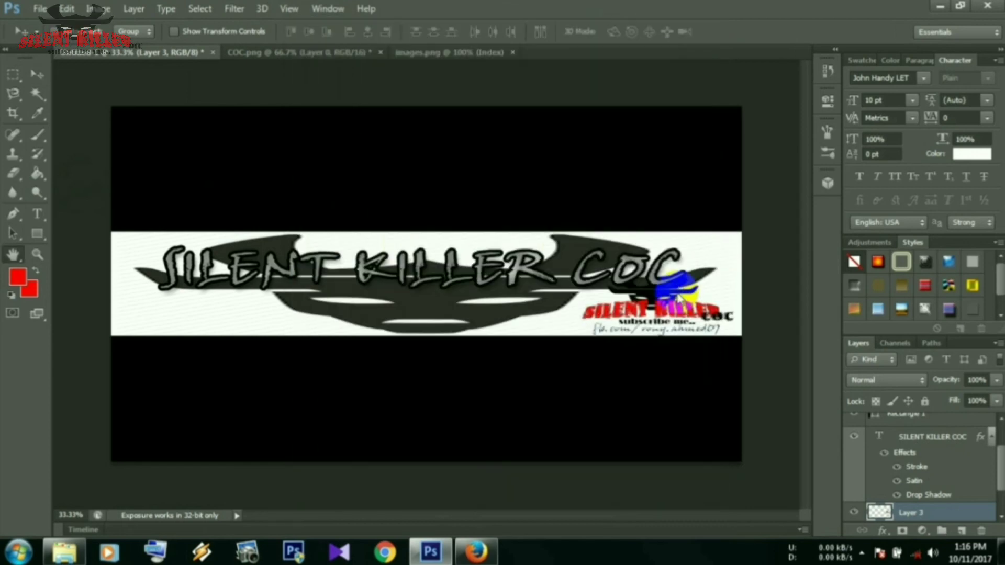
click(601, 135)
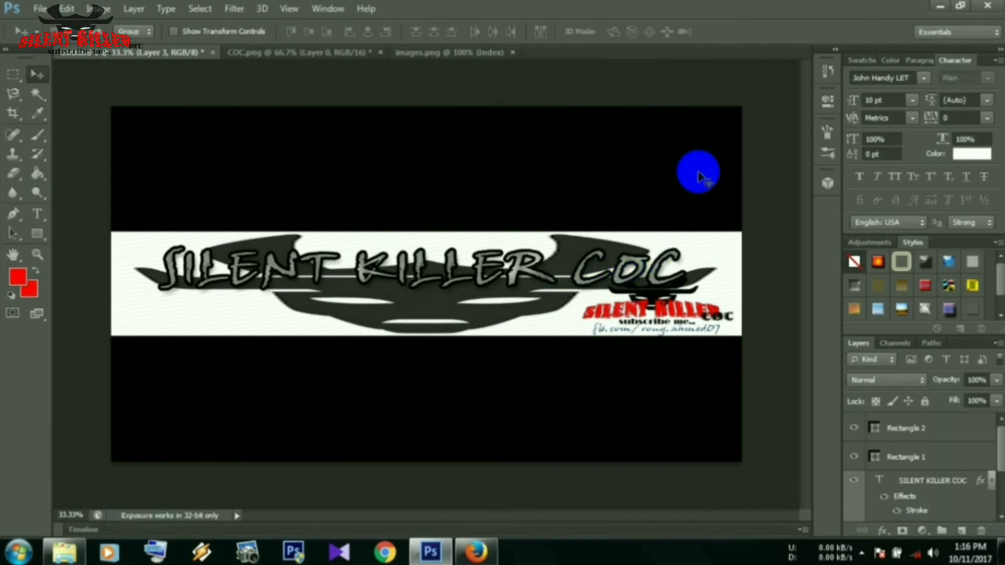
click(936, 6)
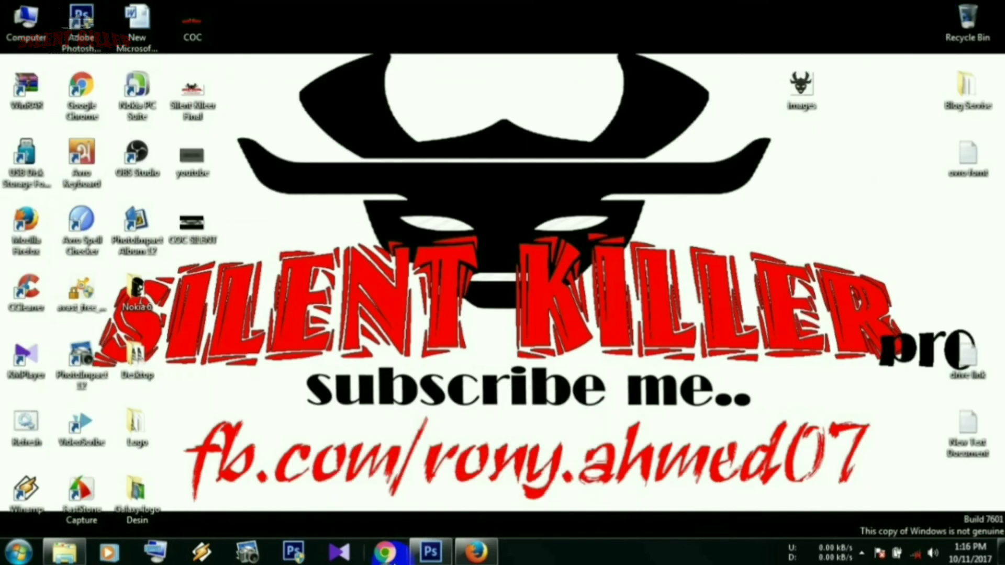
- From the account menu, open My channel, customize it, and open the Add channel art uploader
click(432, 551)
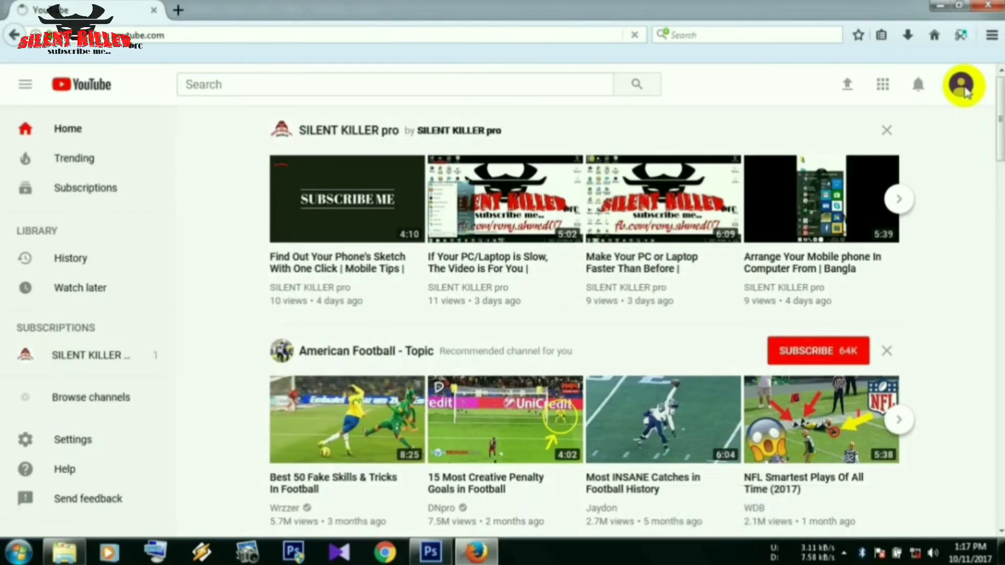
click(962, 87)
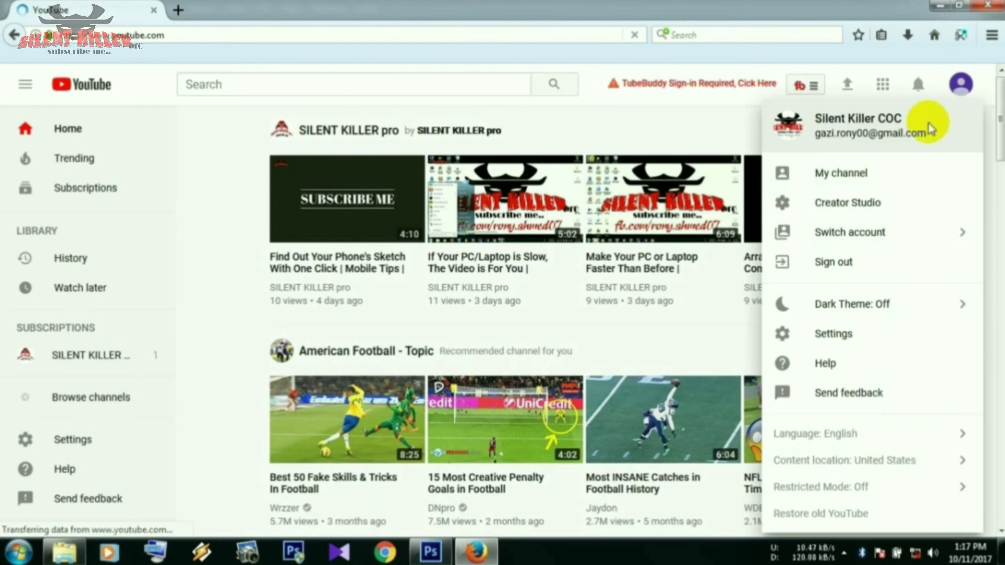
click(892, 177)
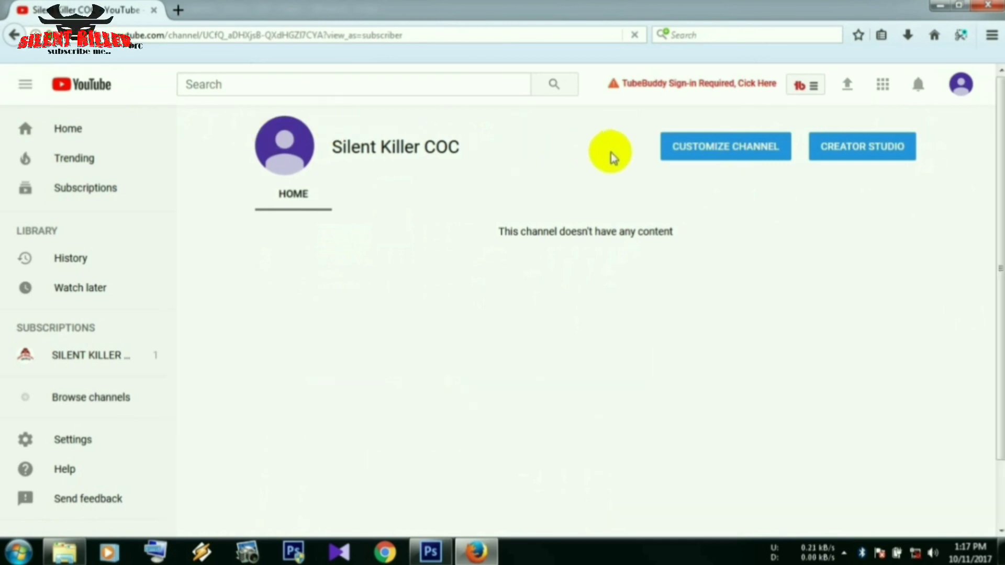
click(706, 162)
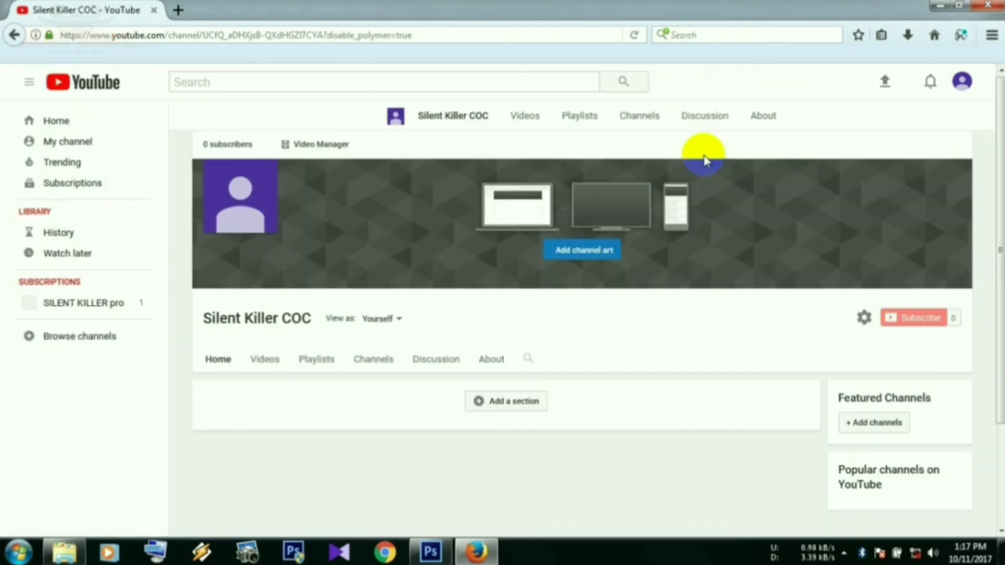
click(593, 256)
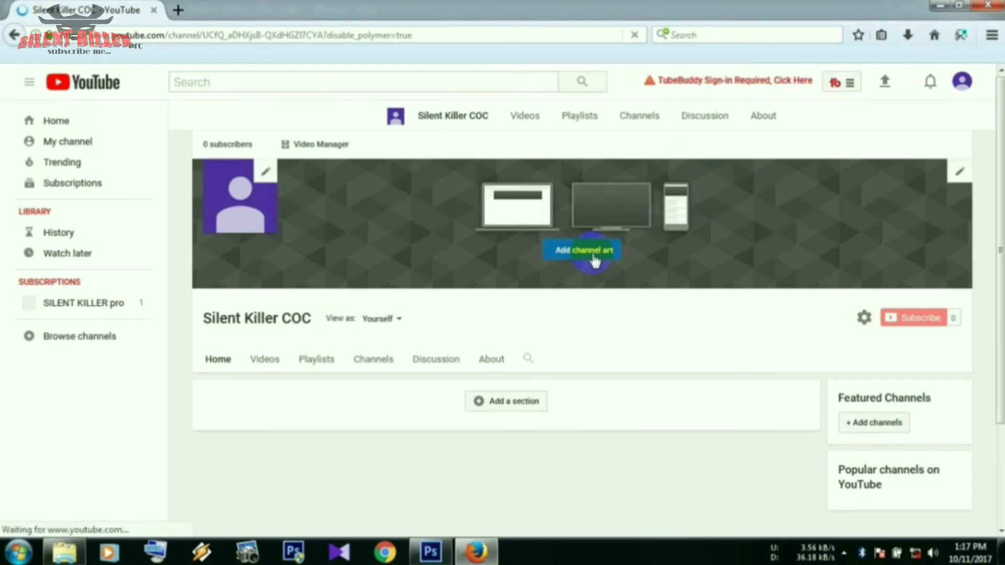
click(587, 261)
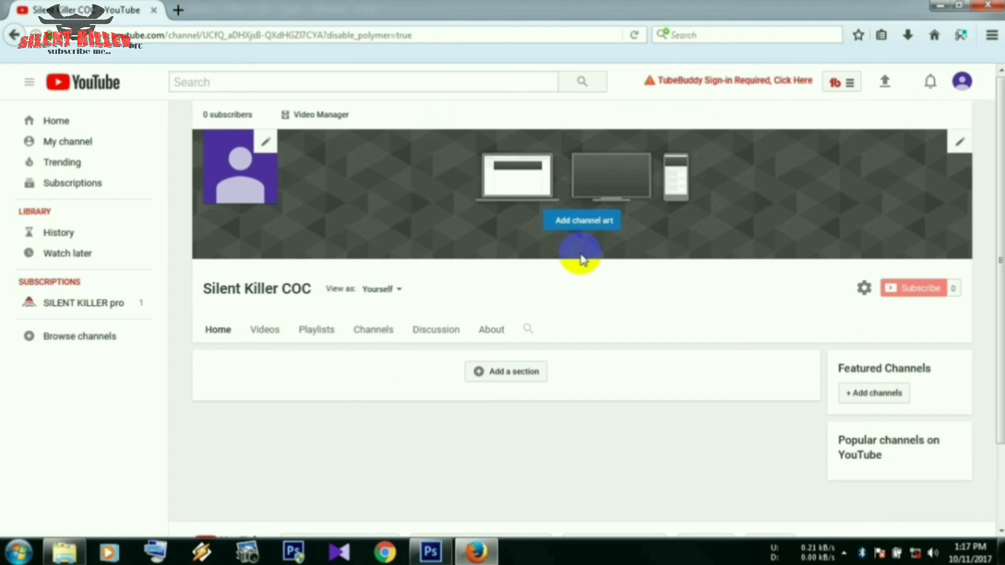
click(588, 226)
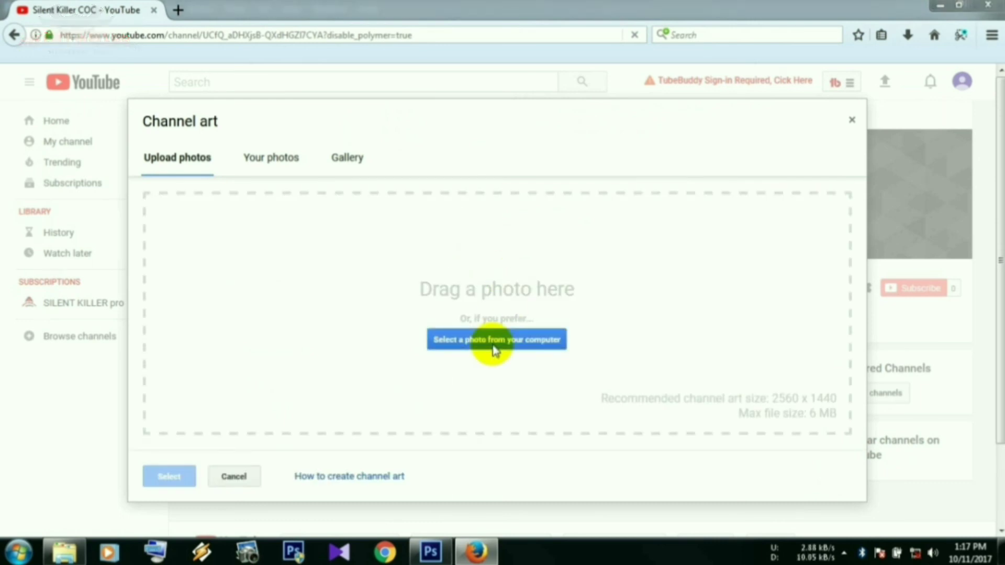
- Upload COC SILENT.jpg from the computer, check the crop, and apply it as channel art
click(493, 350)
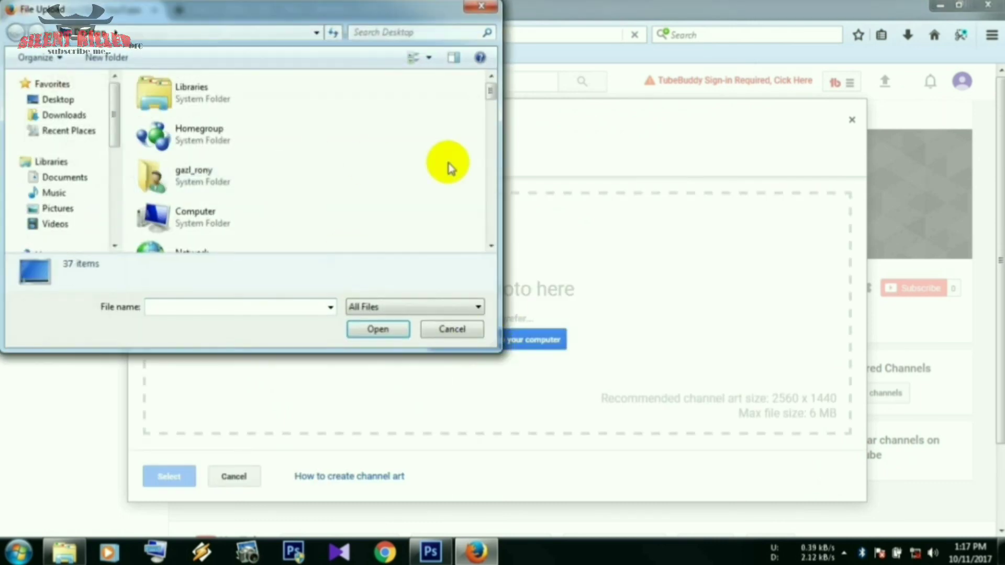
scroll(449, 167, down, 2)
scroll(448, 165, down, 3)
scroll(449, 164, down, 3)
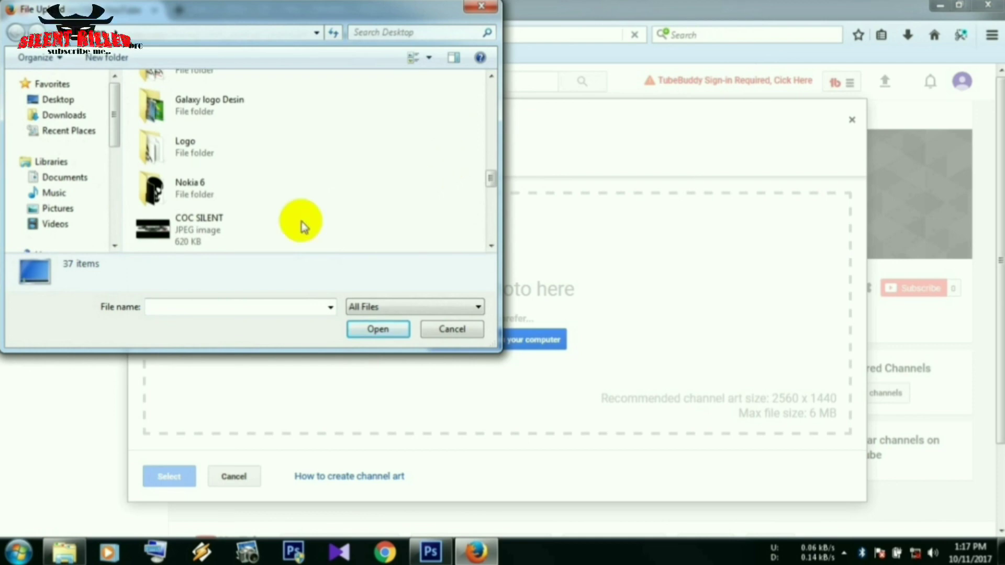
double_click(242, 234)
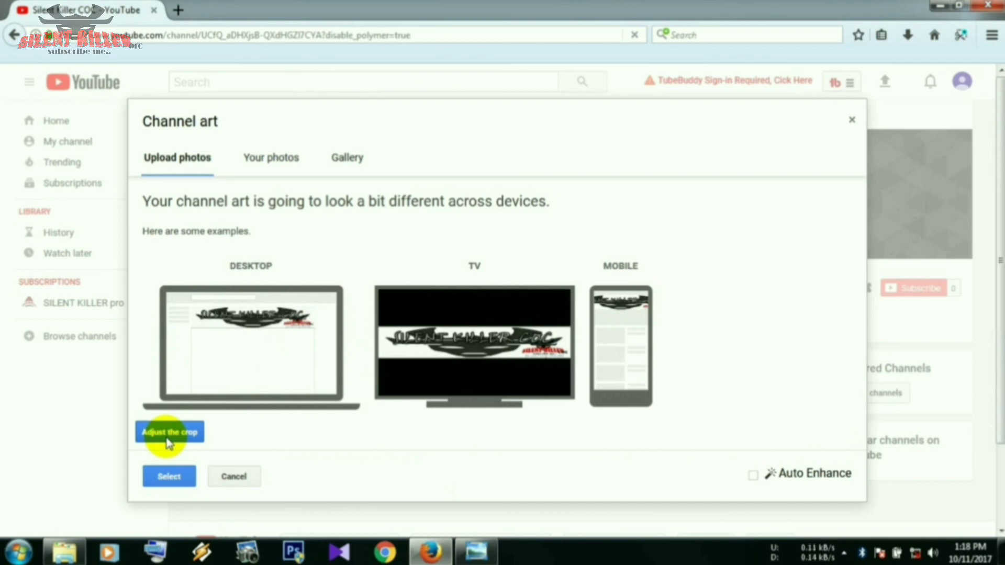
click(167, 442)
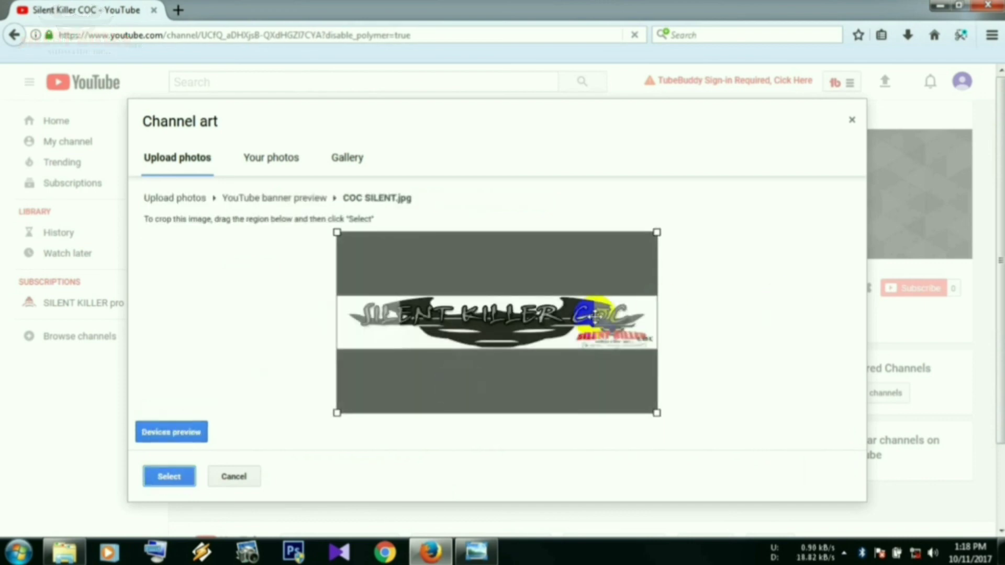
click(184, 477)
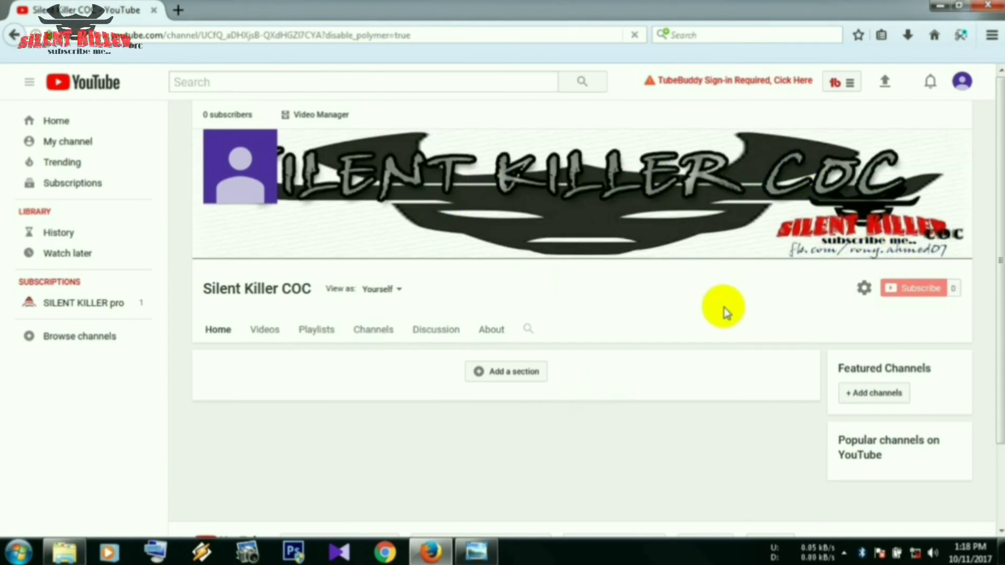
- Minimize the browser and refresh the desktop twice from its context menu
click(938, 5)
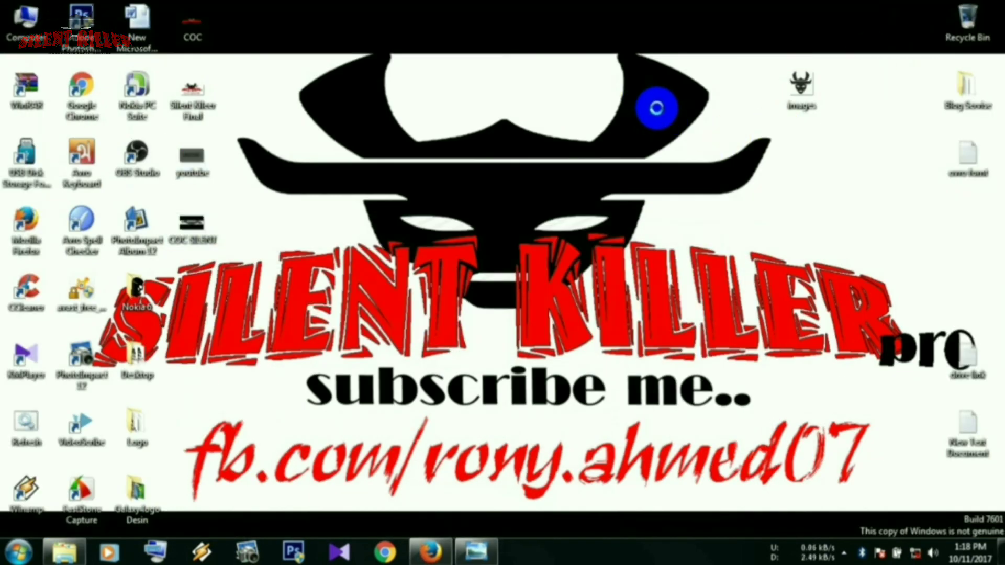
right_click(643, 105)
click(677, 144)
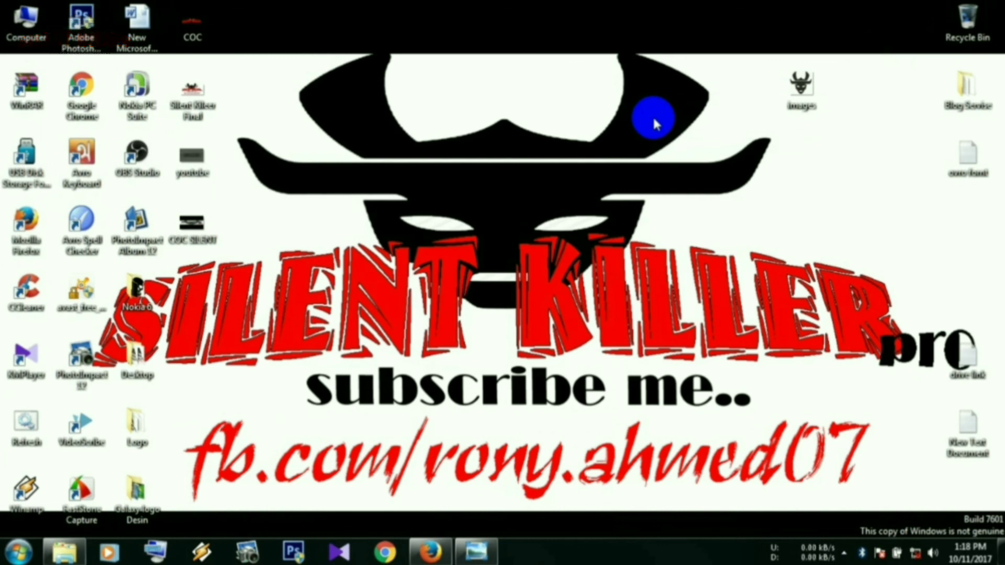
right_click(653, 119)
click(680, 157)
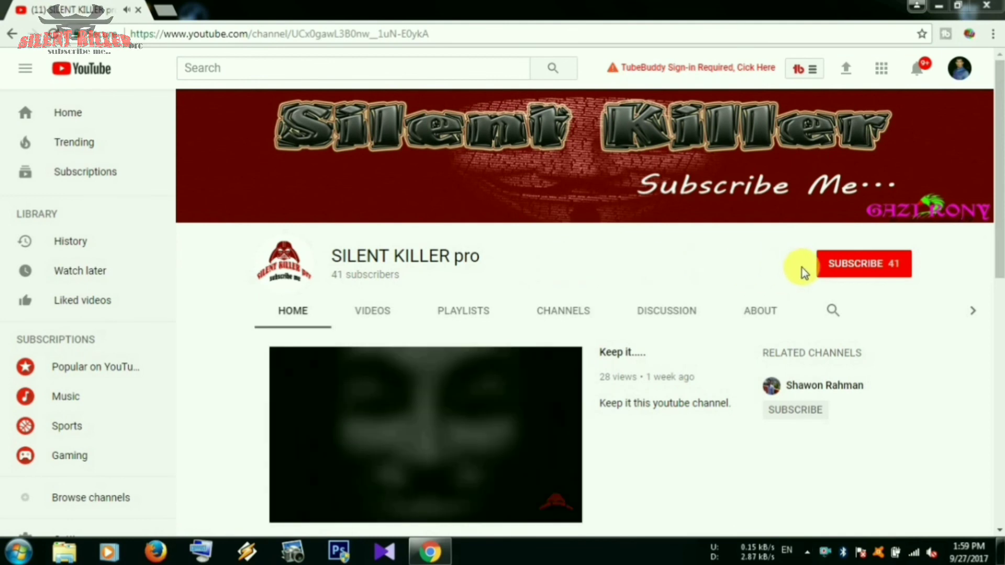
- Subscribe to the SILENT KILLER pro channel
click(880, 267)
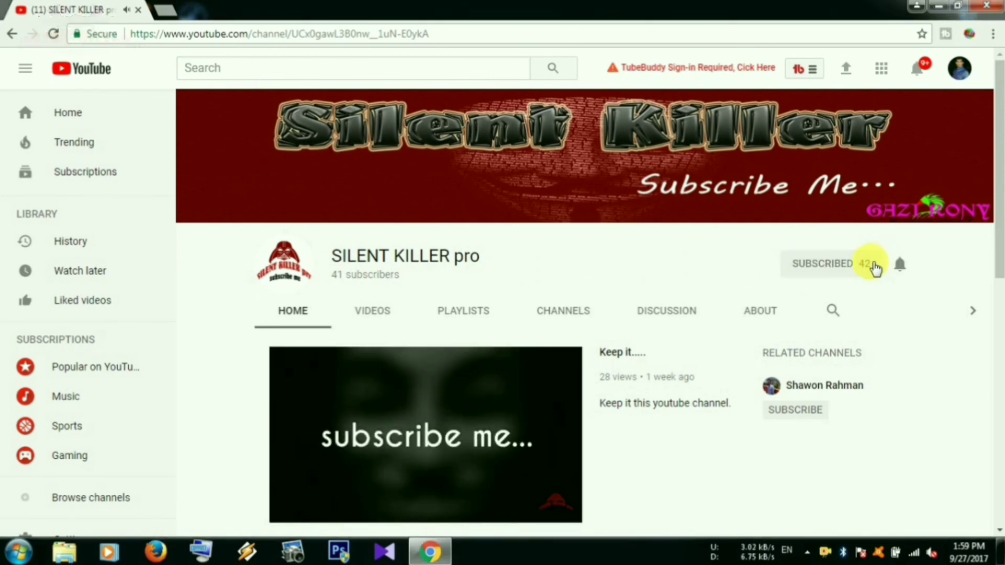